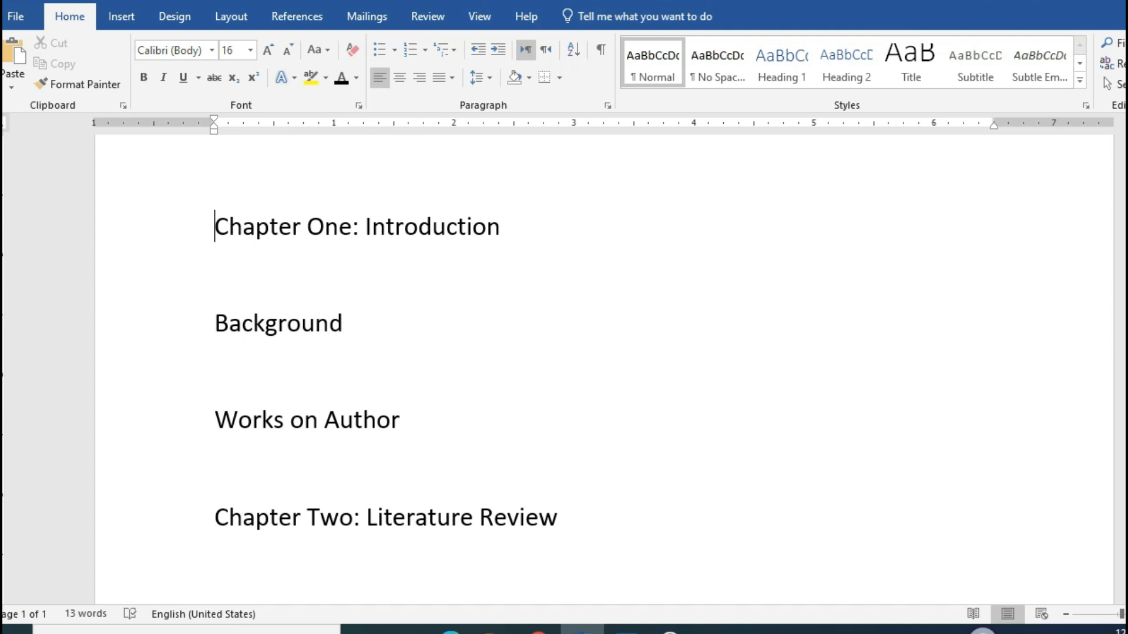
- Insert the centred Plain Number 2 page number at the top of the page and return to the document body
key(Return)
key(Return)
key(Return)
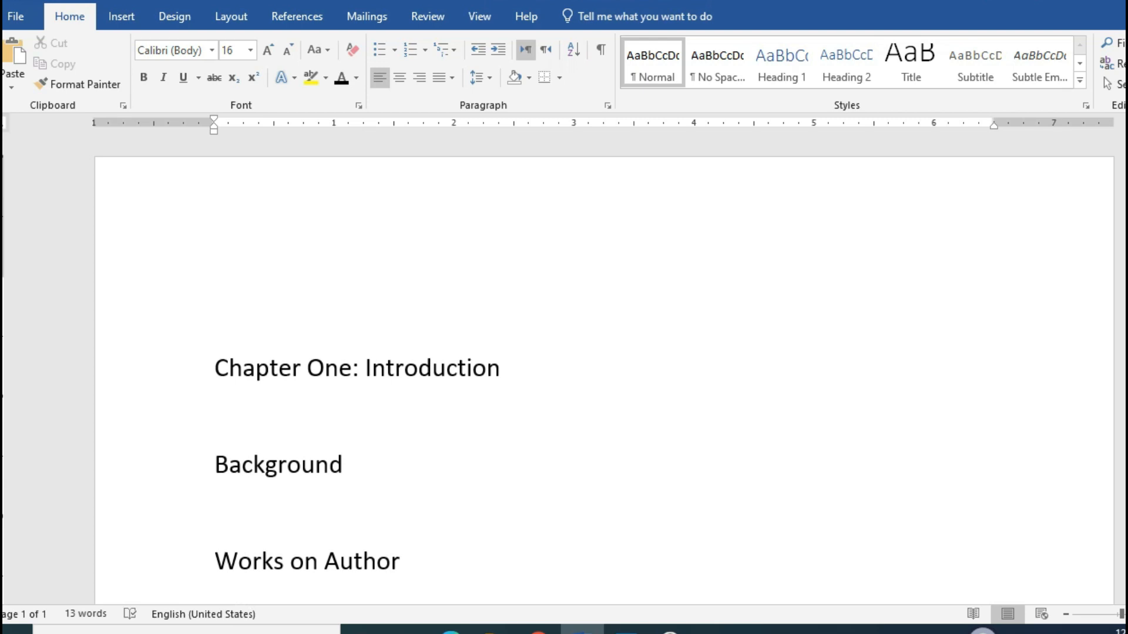
double_click(673, 207)
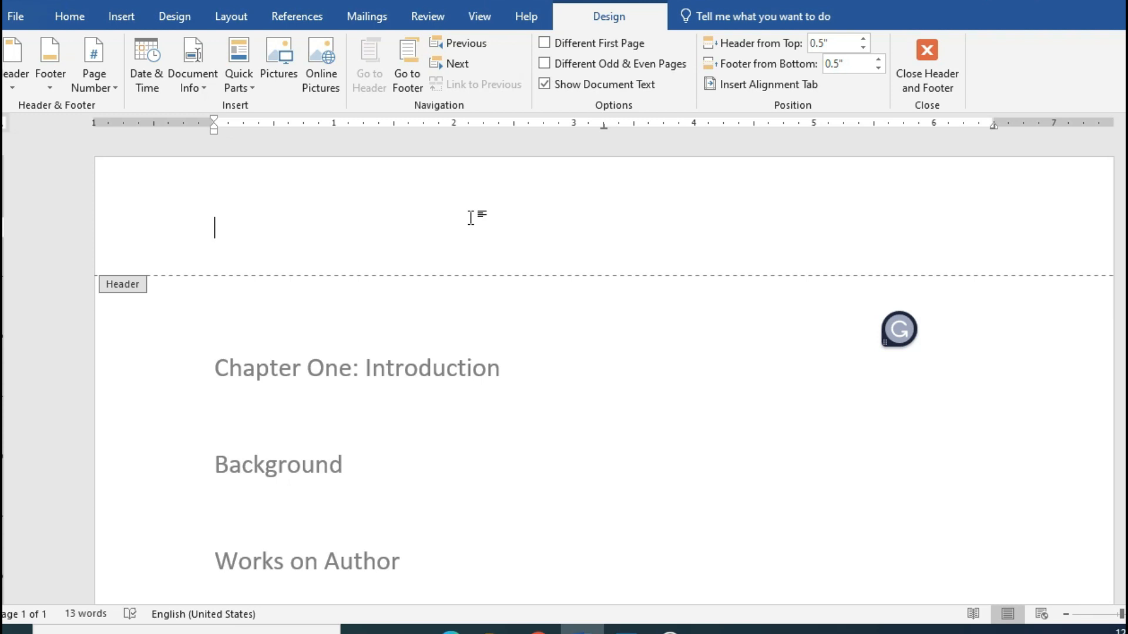
click(101, 93)
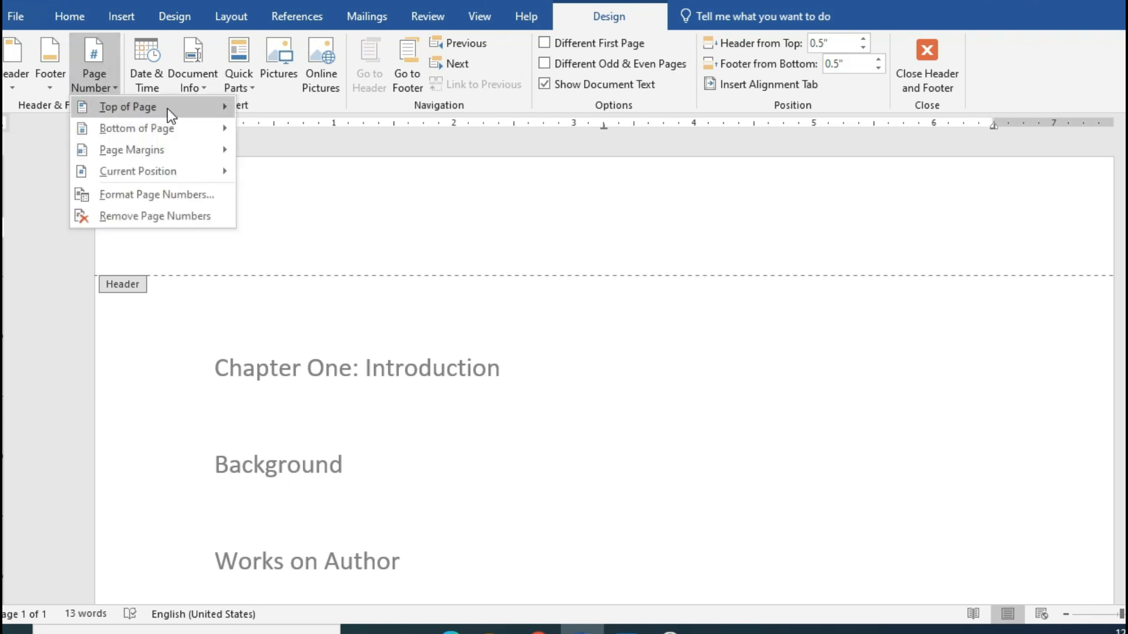
mouse_move(167, 108)
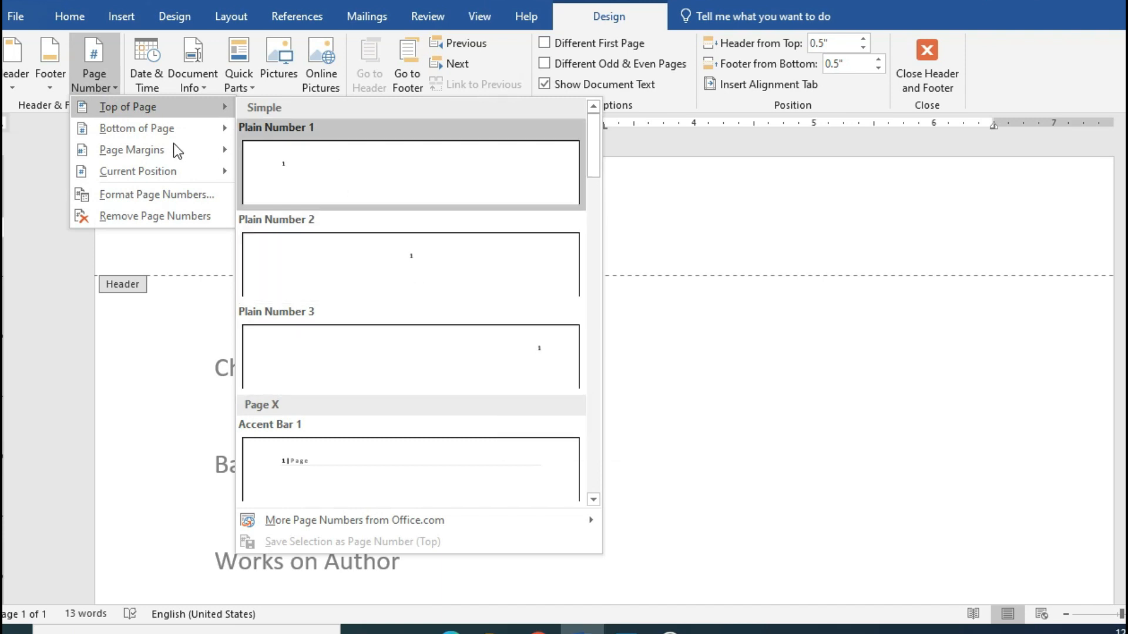
mouse_move(175, 135)
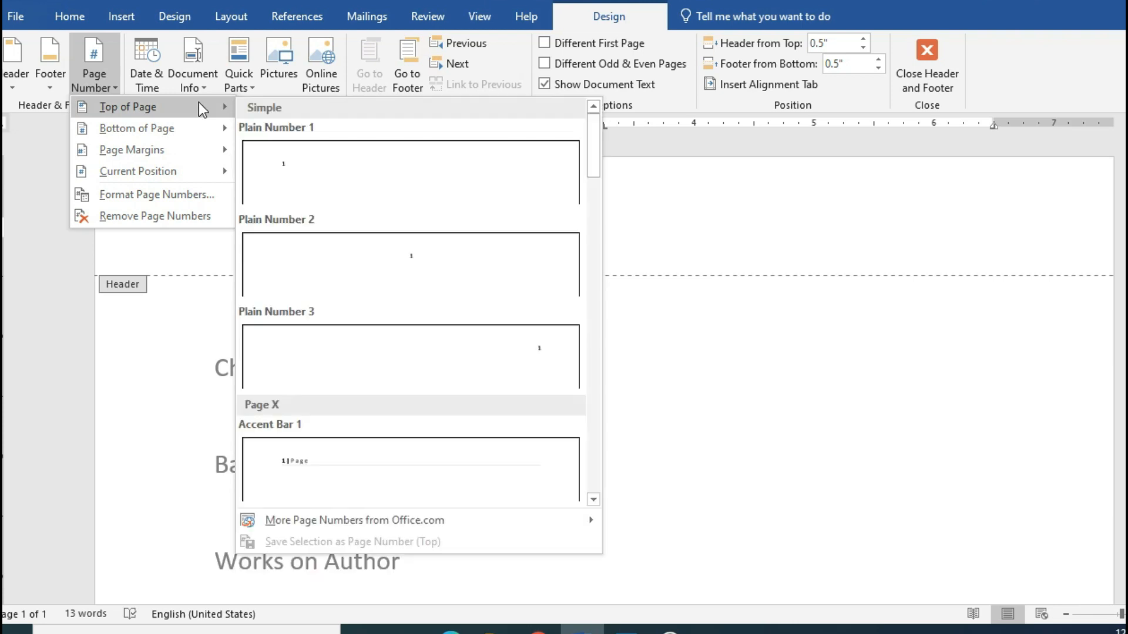
click(409, 263)
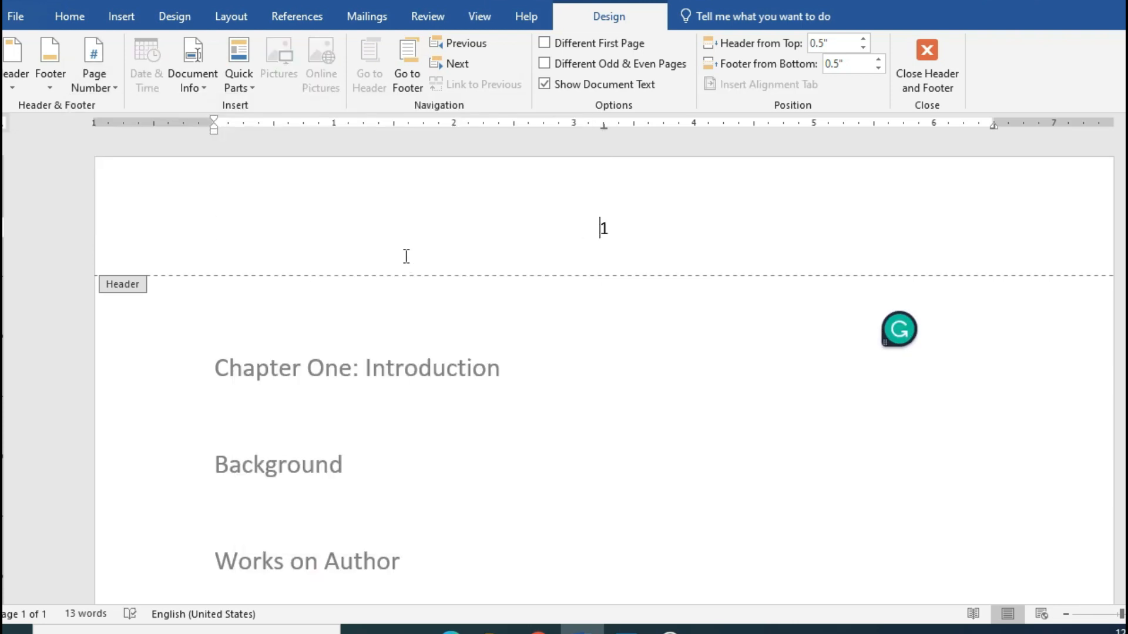
double_click(640, 371)
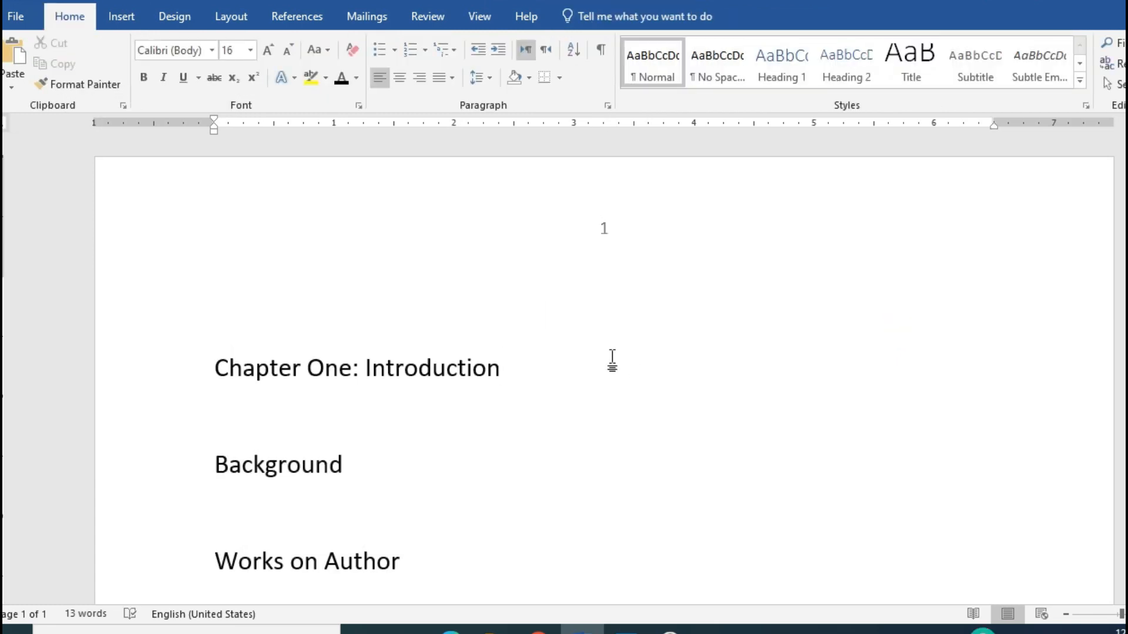
- Apply the 1., 1.1., 1.1.1. multilevel list format to the "Chapter One: Introduction" line
click(210, 367)
click(783, 87)
scroll(773, 280, down, 3)
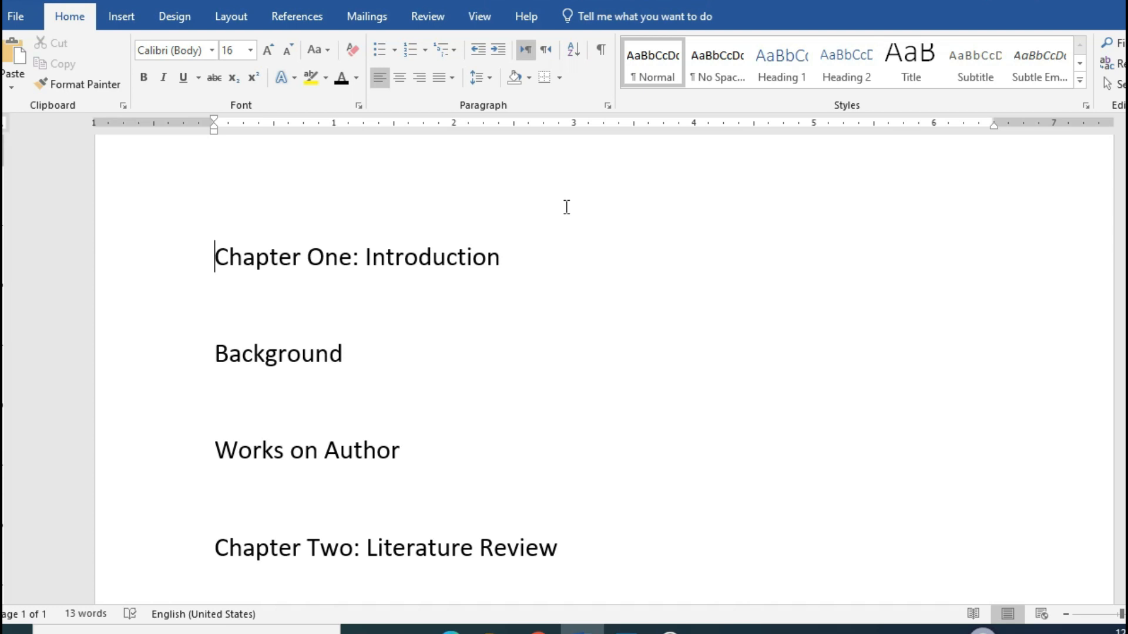
click(453, 51)
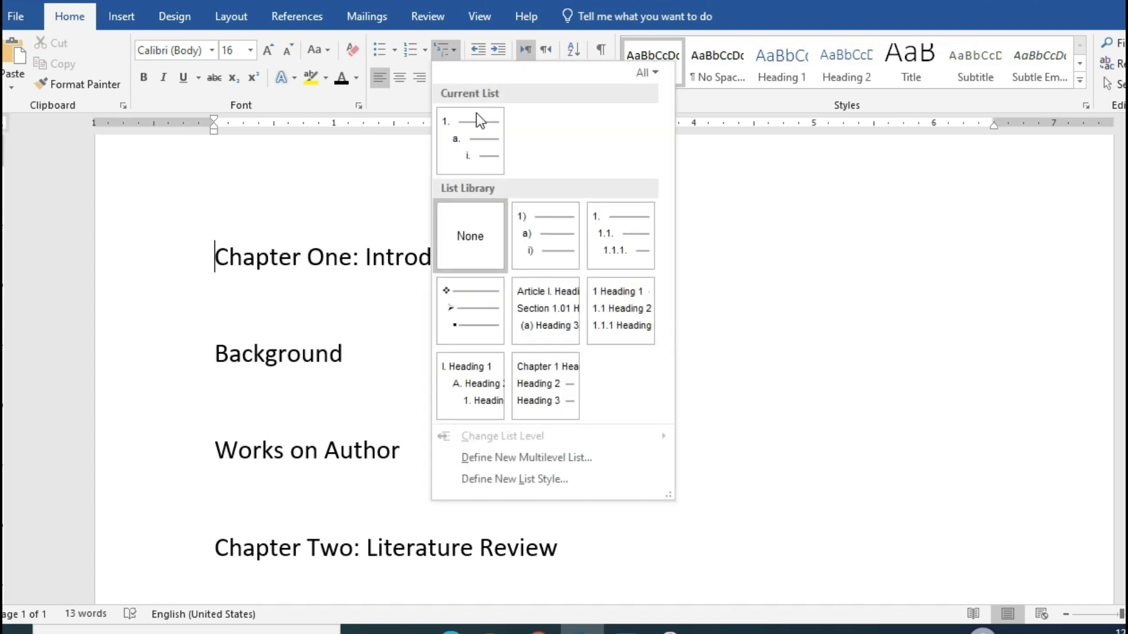
mouse_move(483, 134)
mouse_move(615, 221)
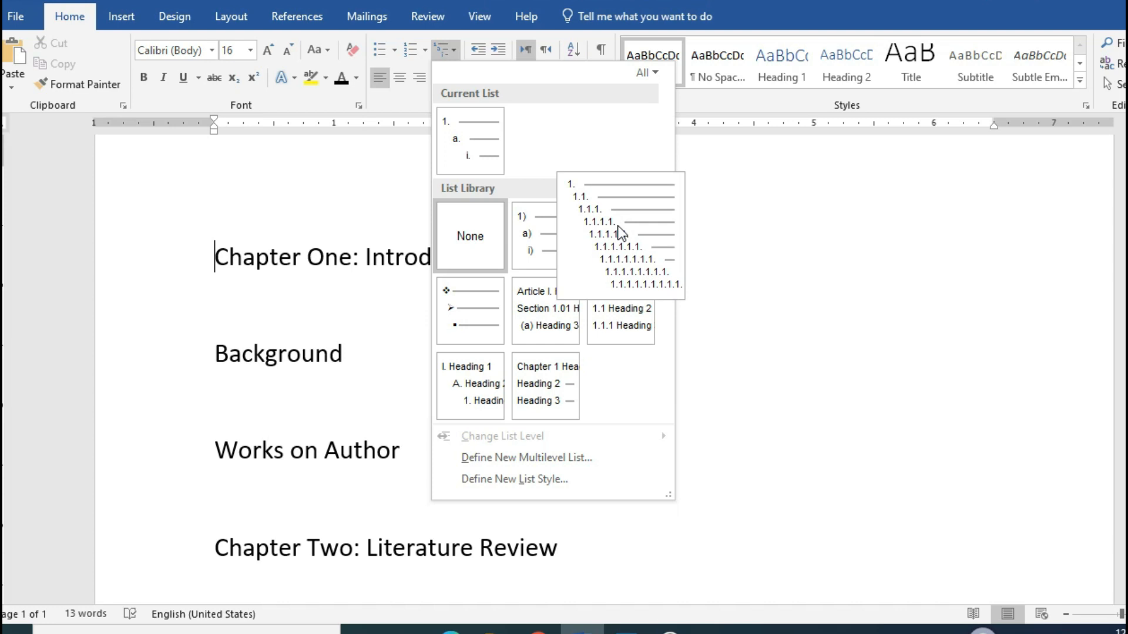
click(621, 233)
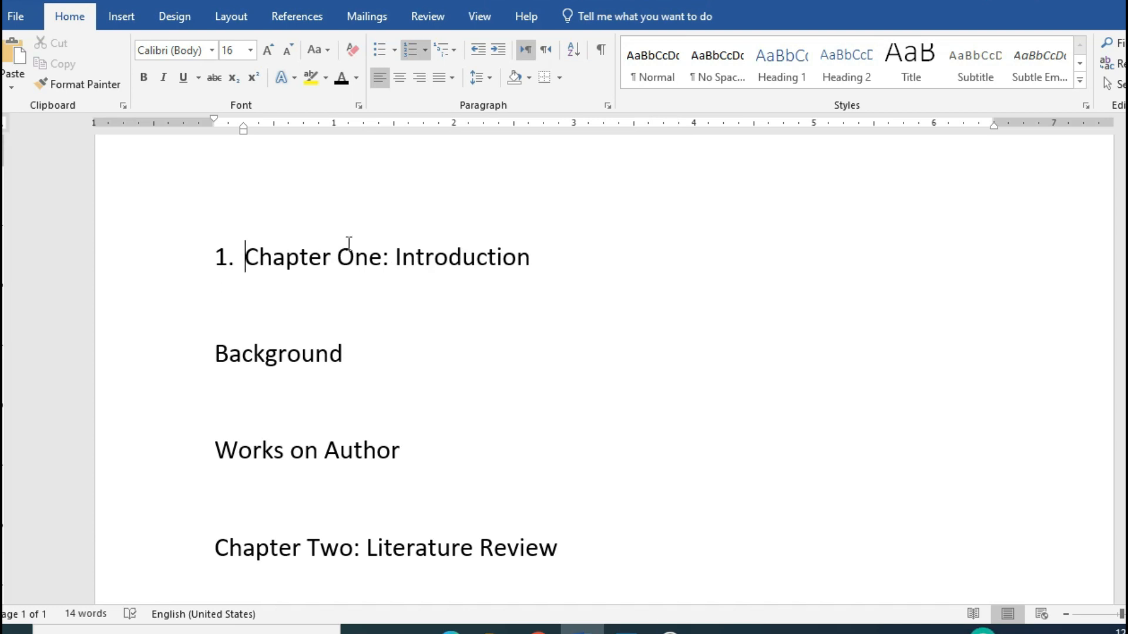
- Define a new multilevel list with the full options shown and link level 1 to the Heading 1 style
click(455, 51)
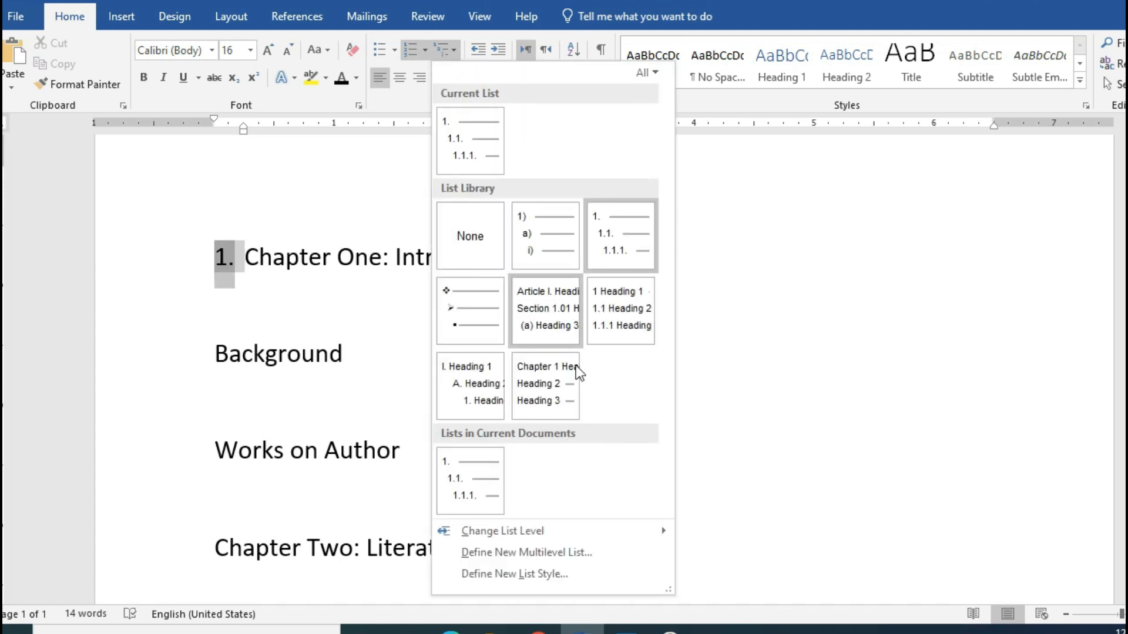
click(598, 555)
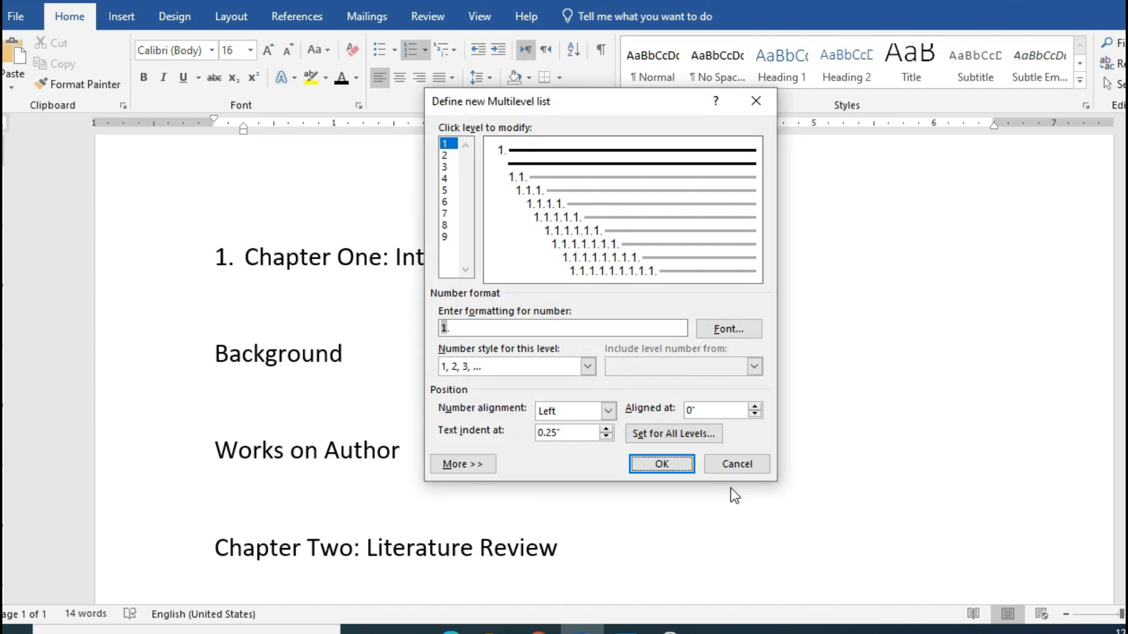
click(460, 471)
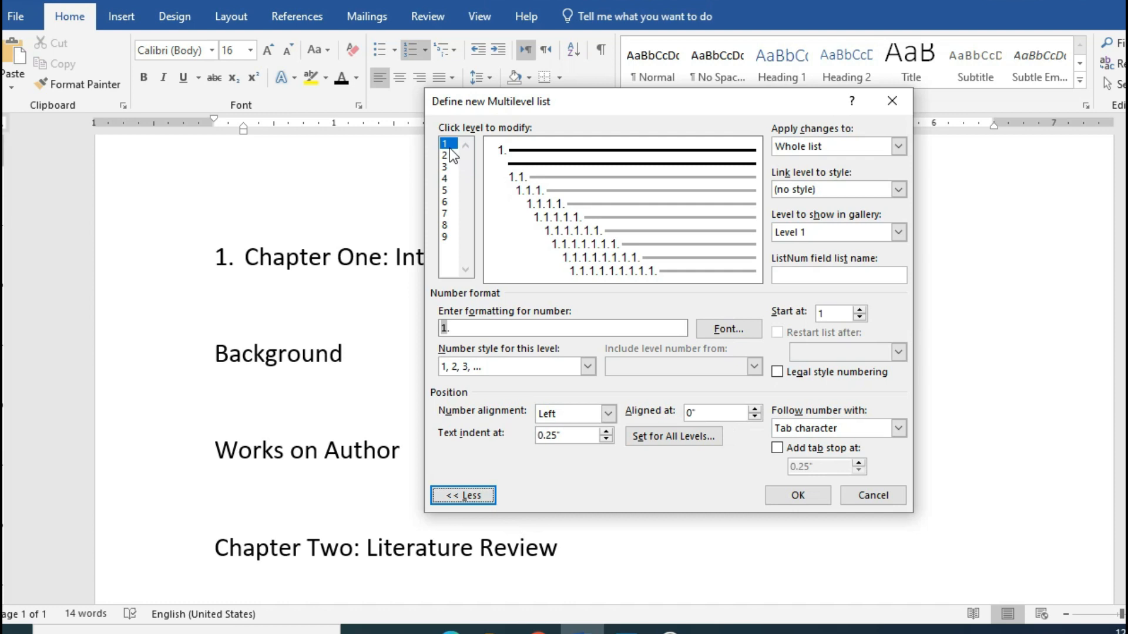
click(898, 189)
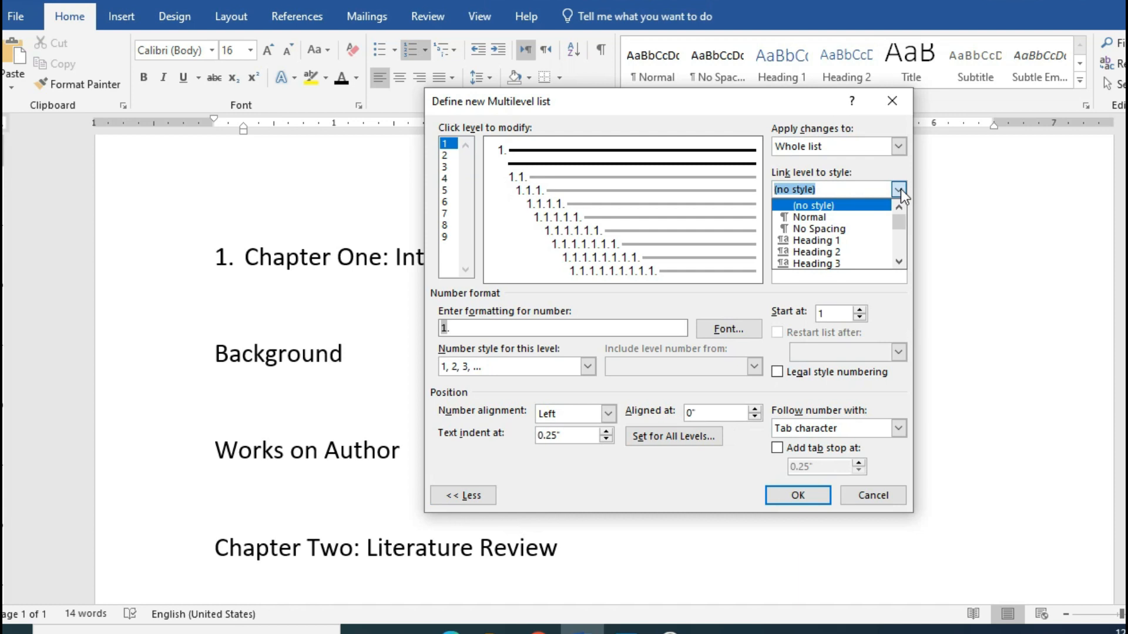
click(833, 240)
- Link list level 2 to Heading 2 and level 3 to Heading 3, and apply the new multilevel list
click(445, 155)
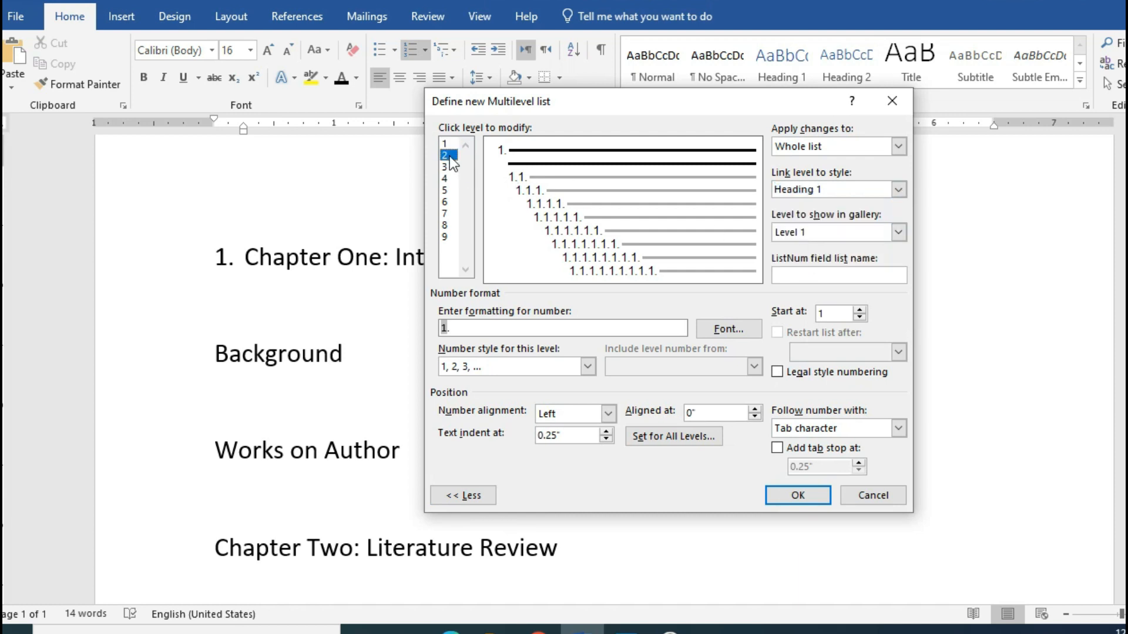
click(899, 190)
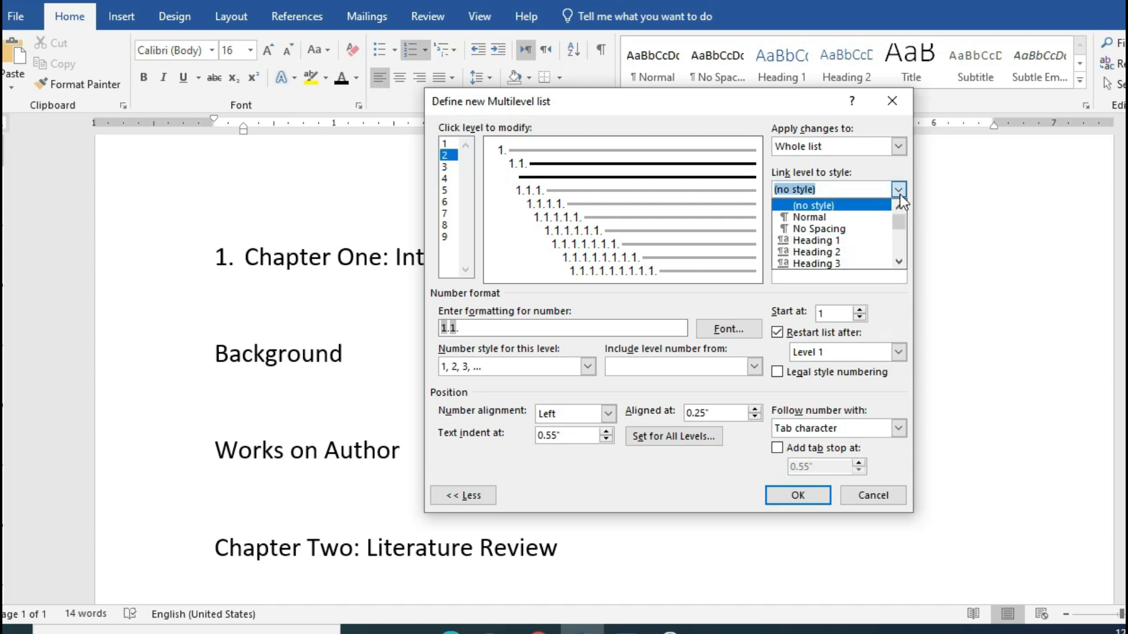
click(835, 253)
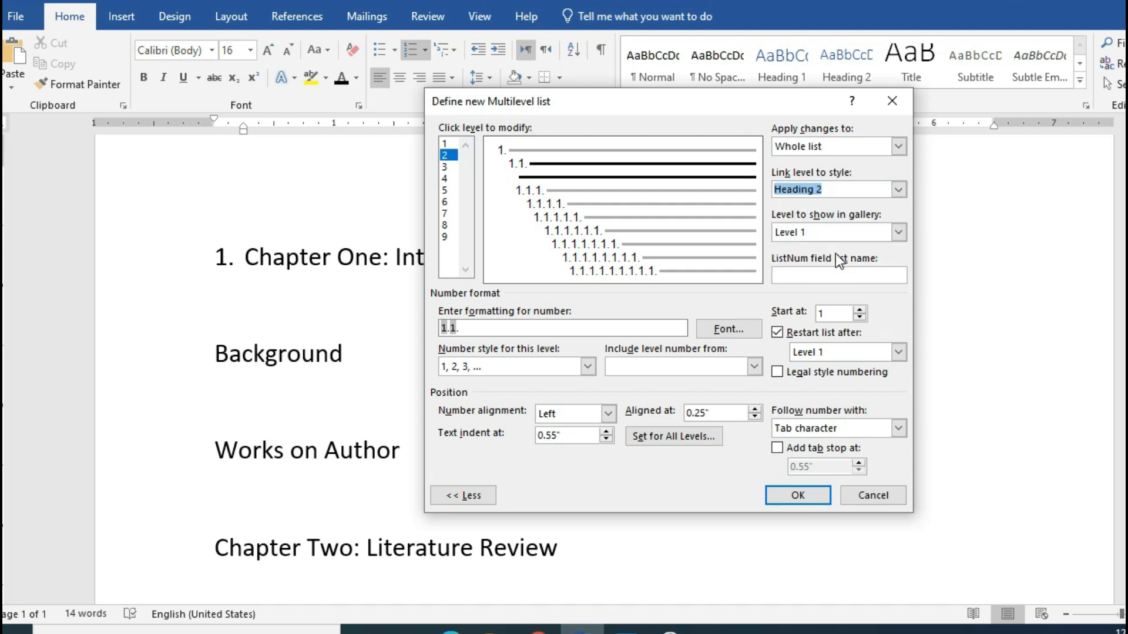
click(445, 167)
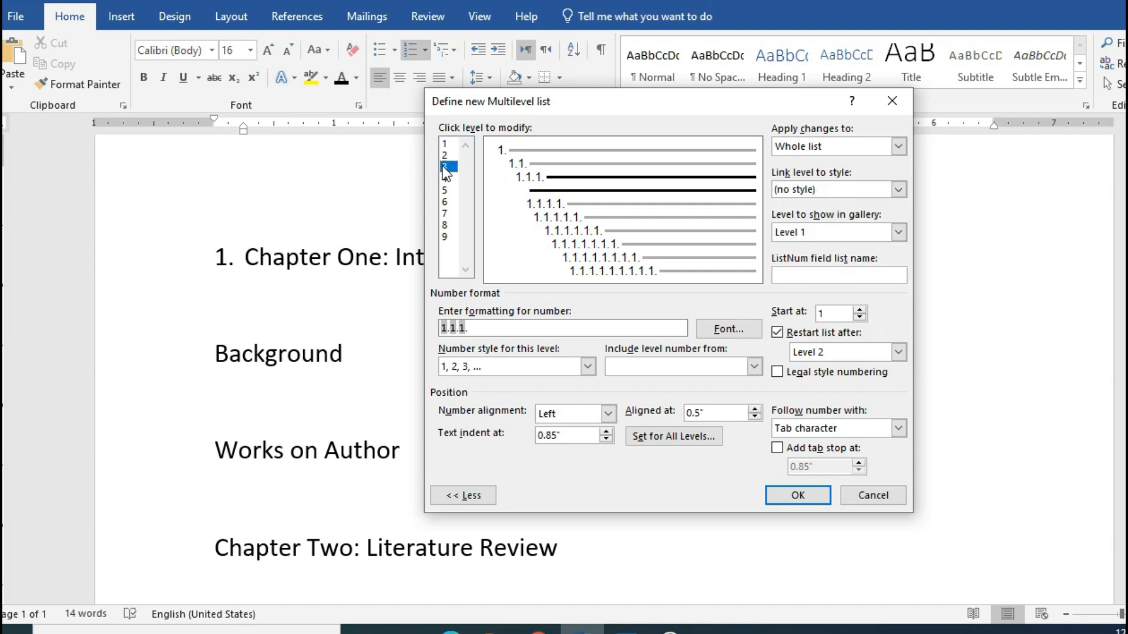
click(901, 186)
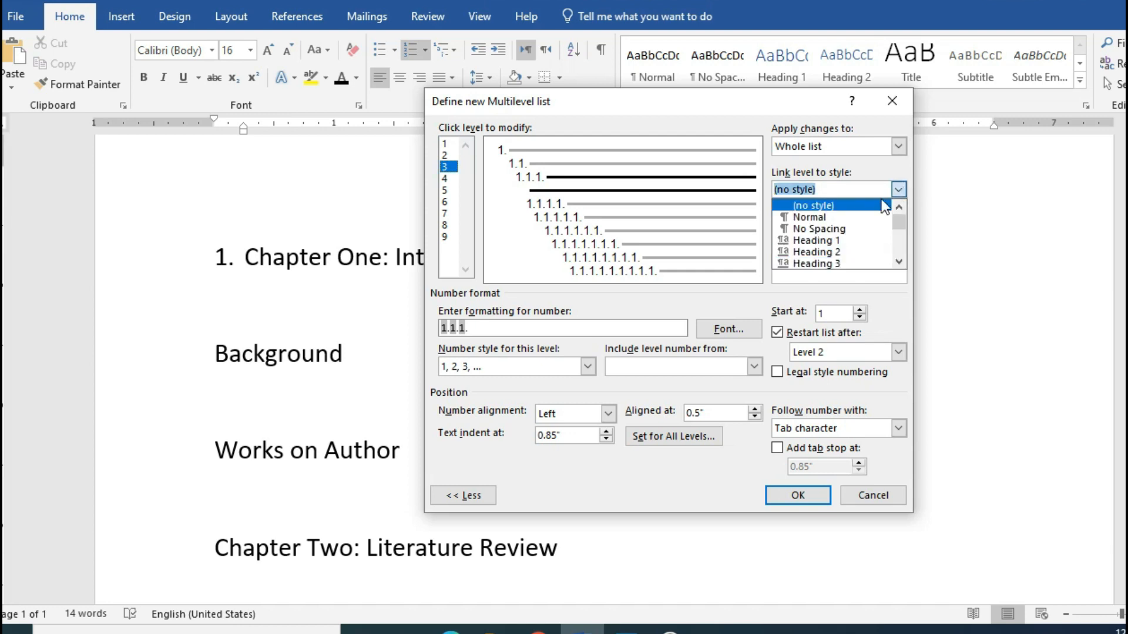
click(825, 270)
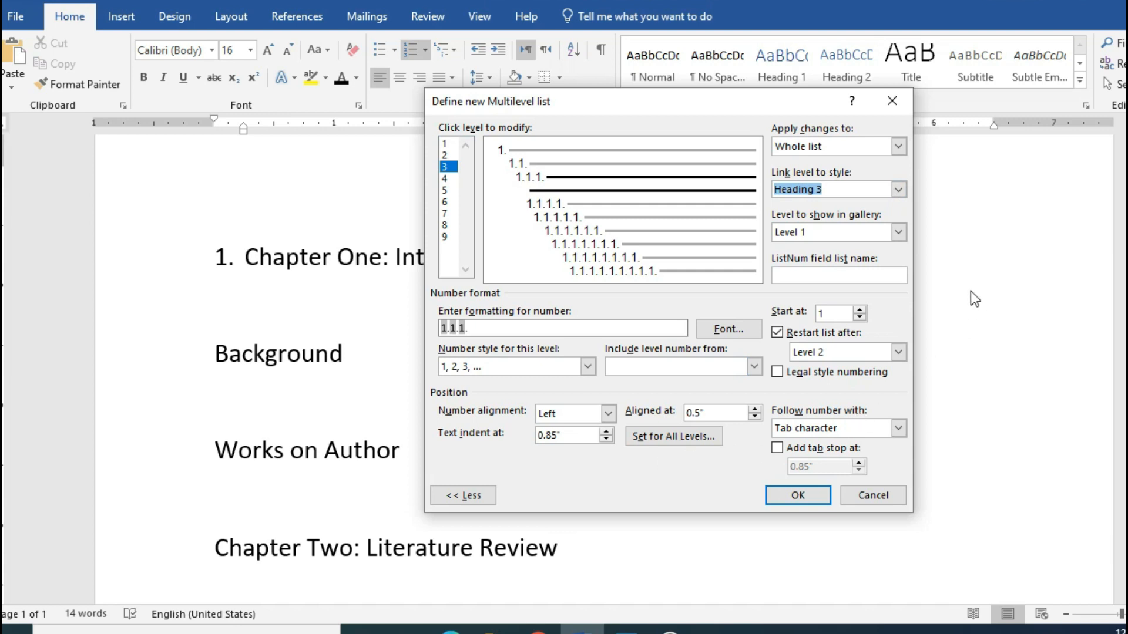
click(742, 325)
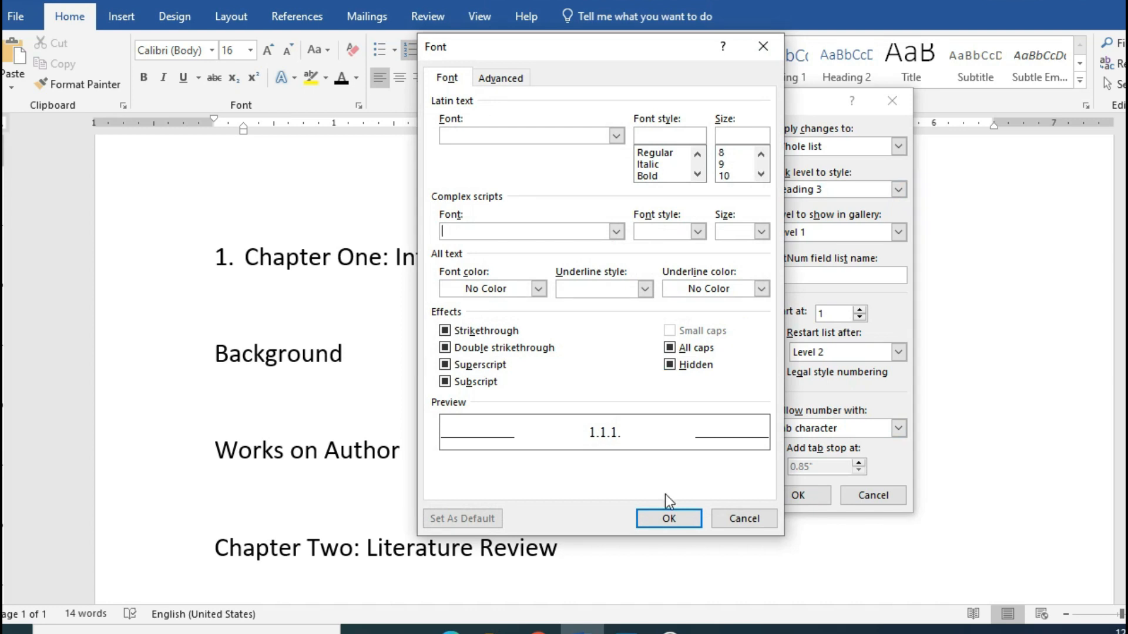
click(736, 519)
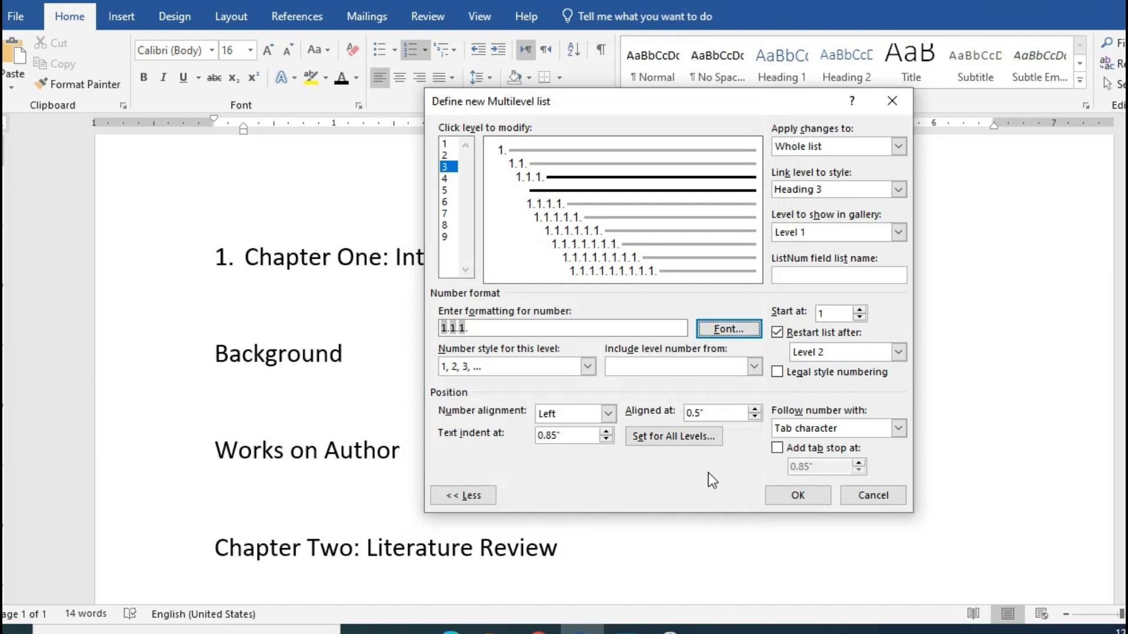
click(810, 494)
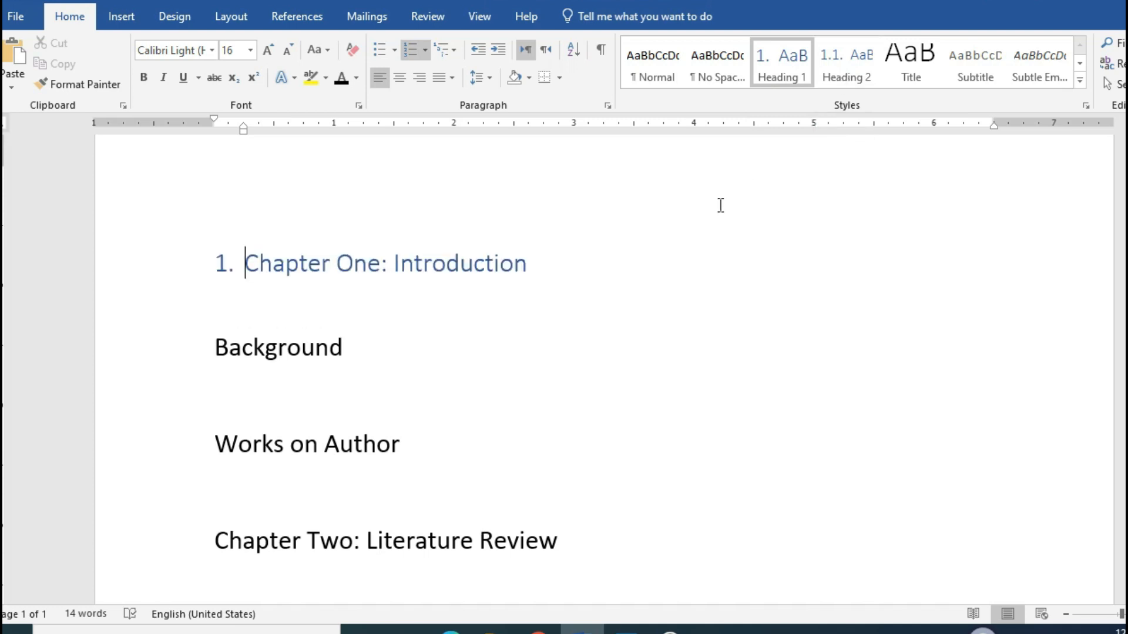
- Apply the Heading 2 style to "Background" and the Heading 3 style to "Works on Author"
click(359, 351)
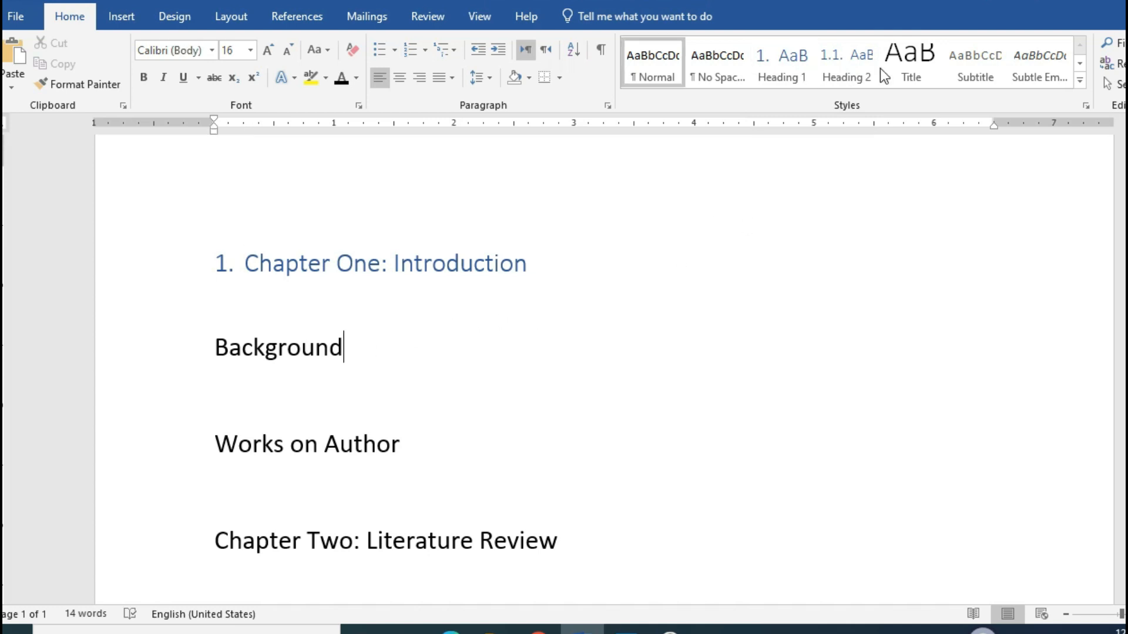
click(829, 73)
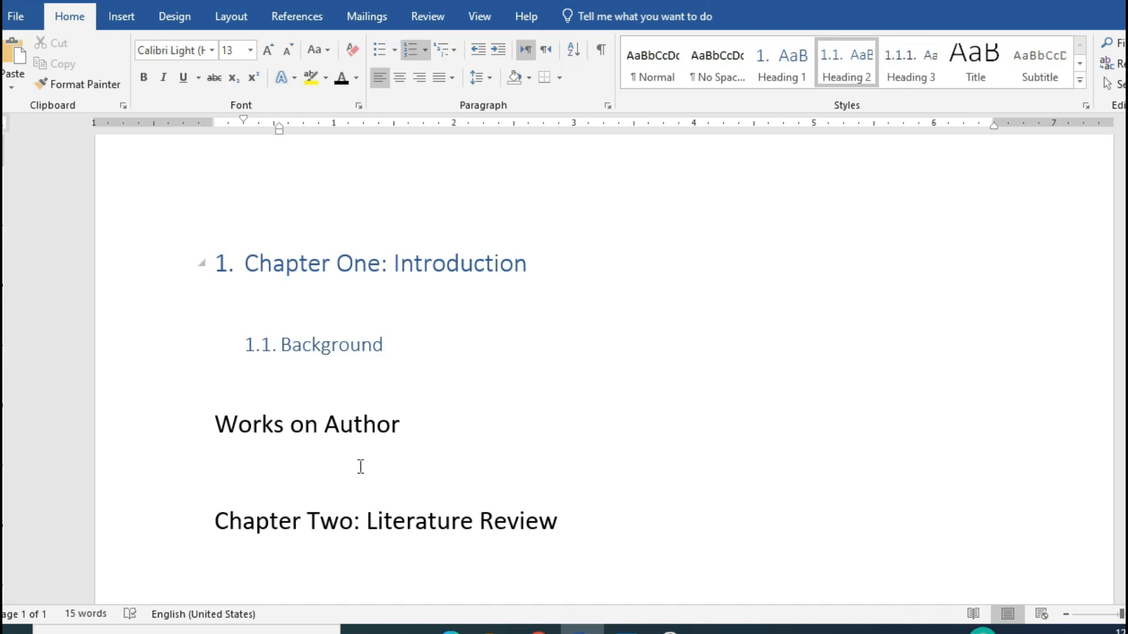
click(415, 424)
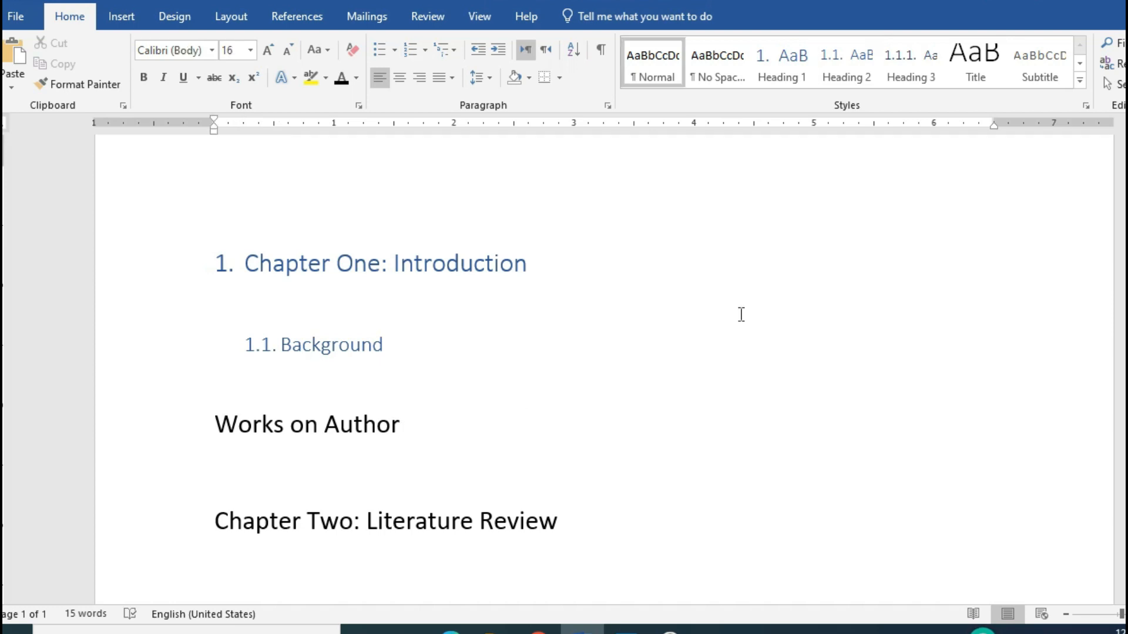
click(1080, 84)
click(900, 60)
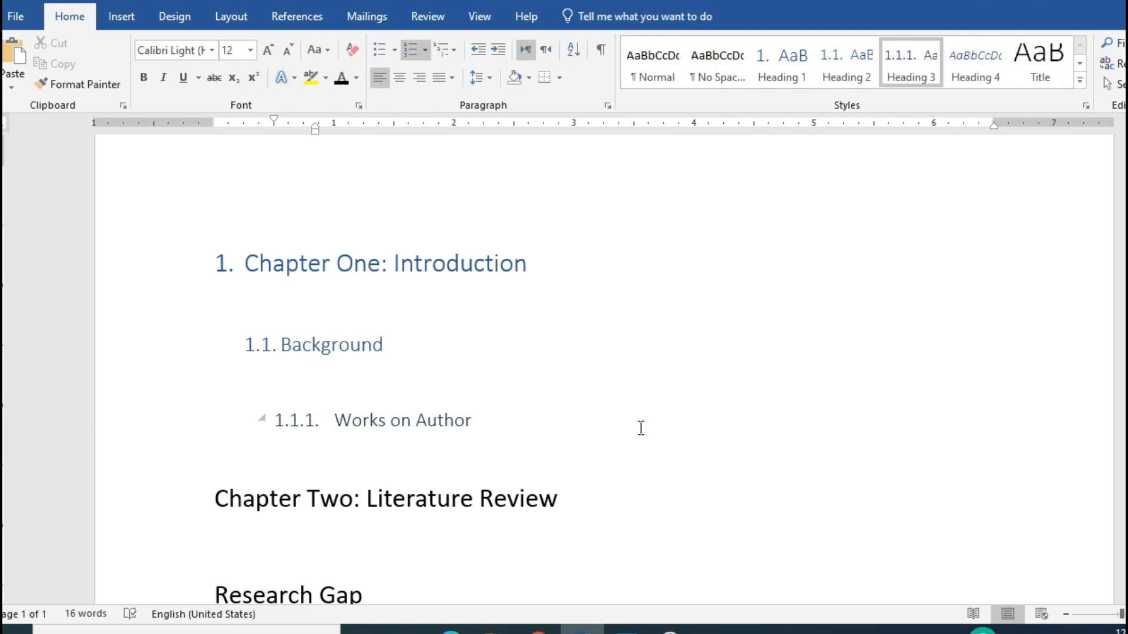
- Apply the Heading 1 style to "Chapter Two: Literature Review" and the Heading 2 style to "Research Gap"
click(597, 503)
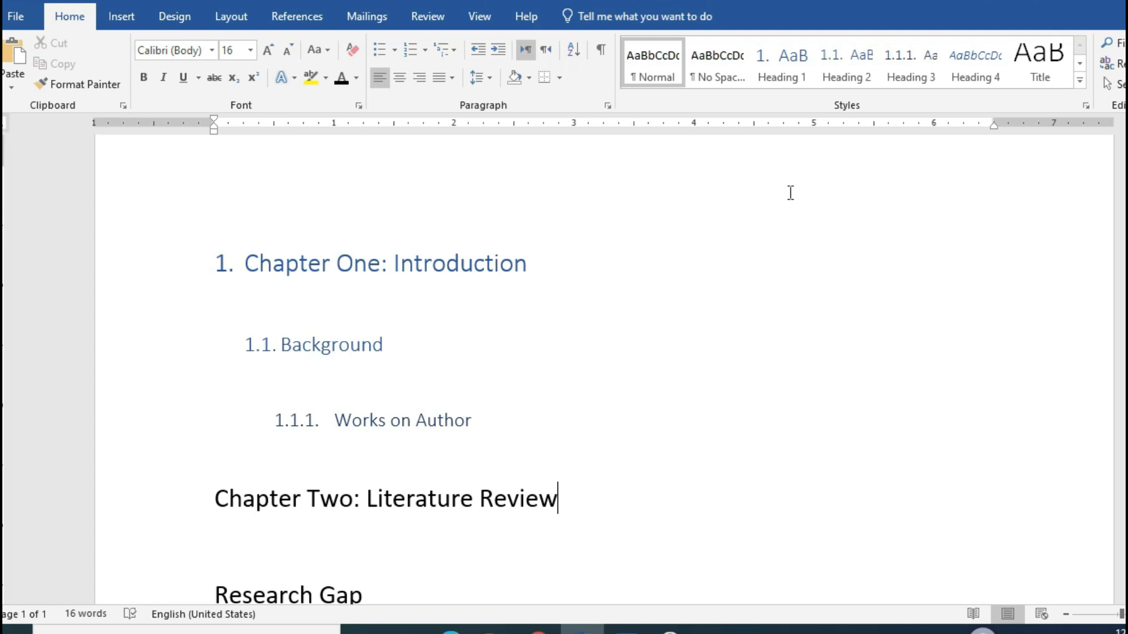
click(785, 64)
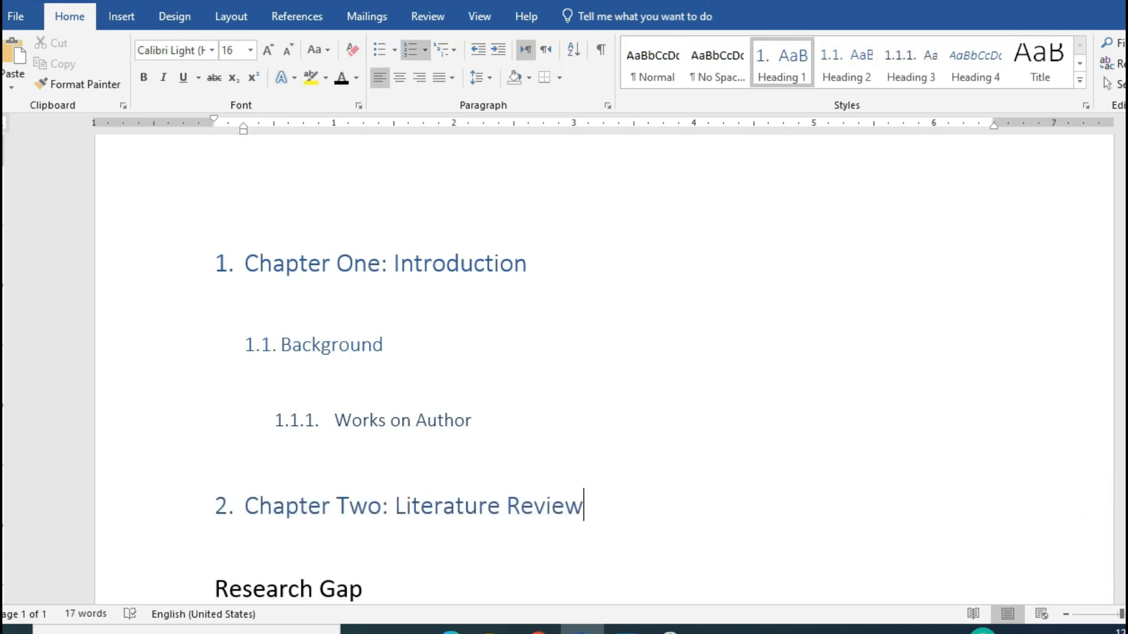
scroll(838, 456, down, 2)
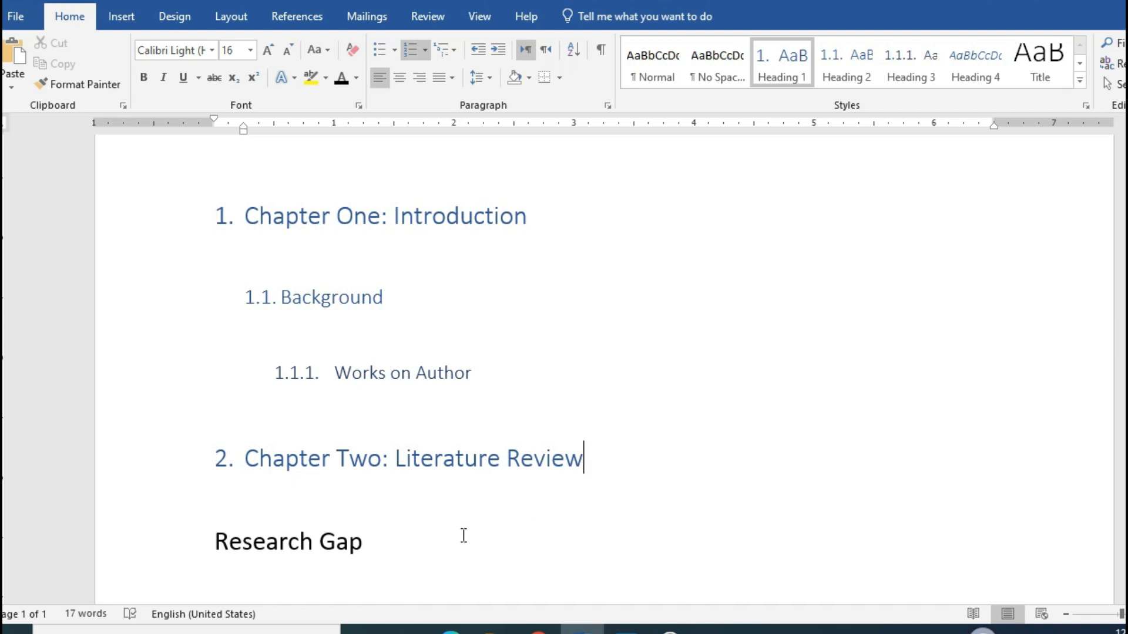
click(386, 551)
click(866, 83)
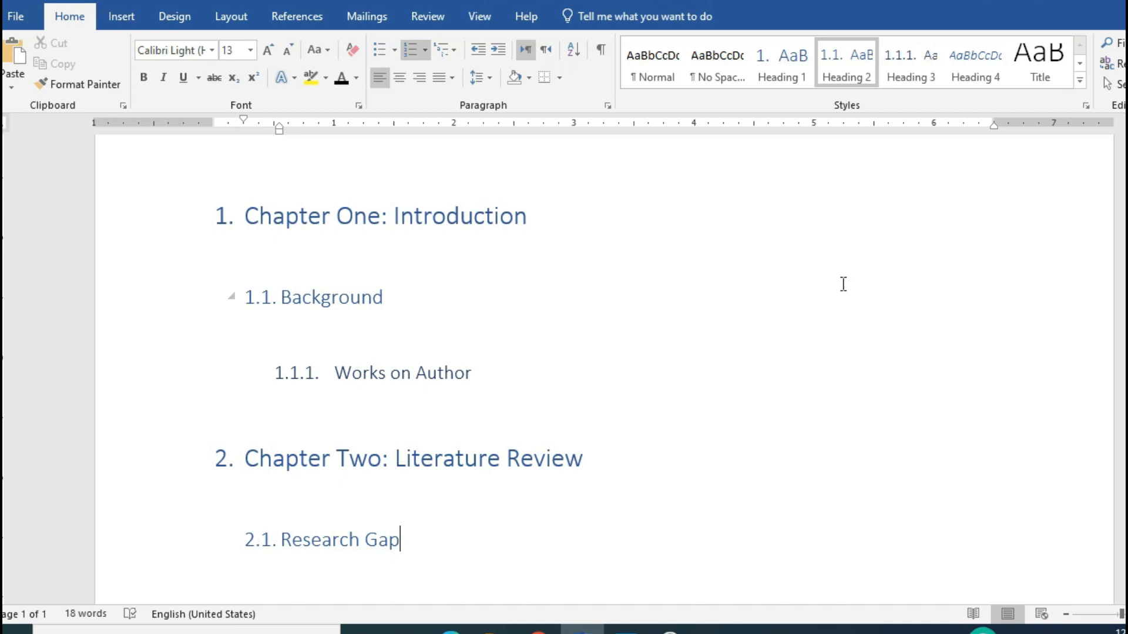
- Modify the Heading 1 style to use a black (Text 1) font colour and bold text
click(552, 228)
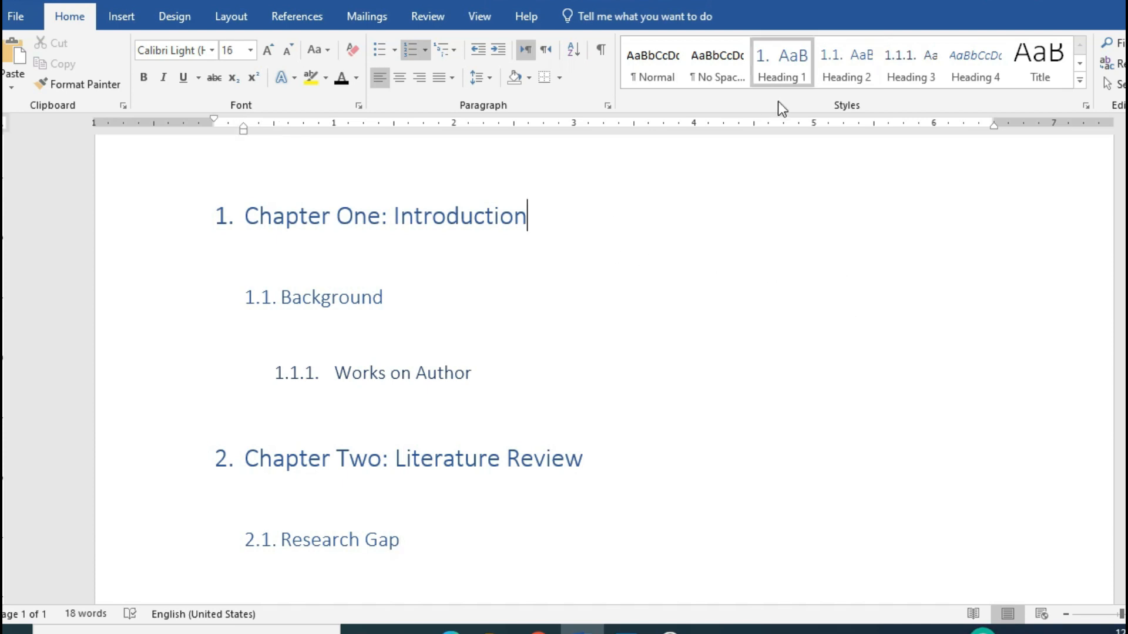
right_click(770, 69)
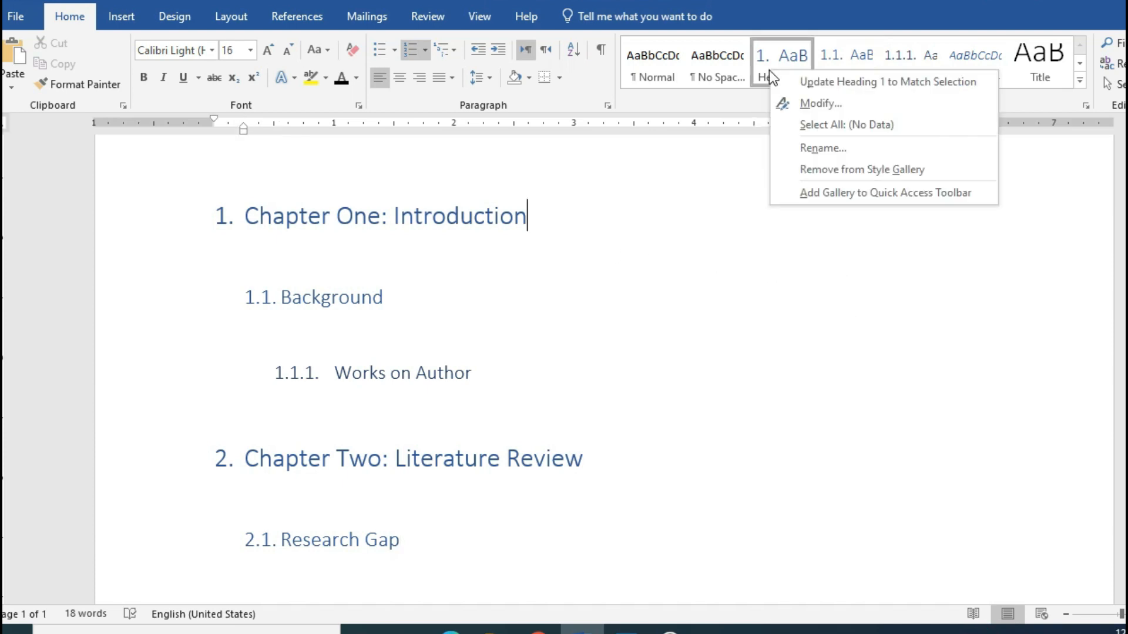
click(821, 103)
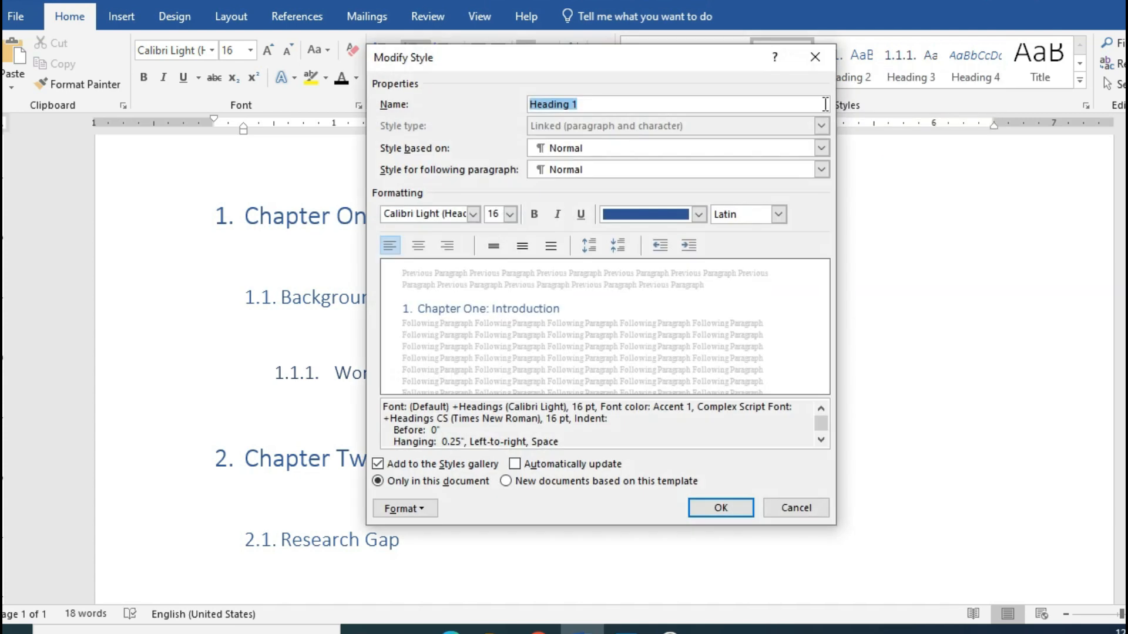
click(699, 215)
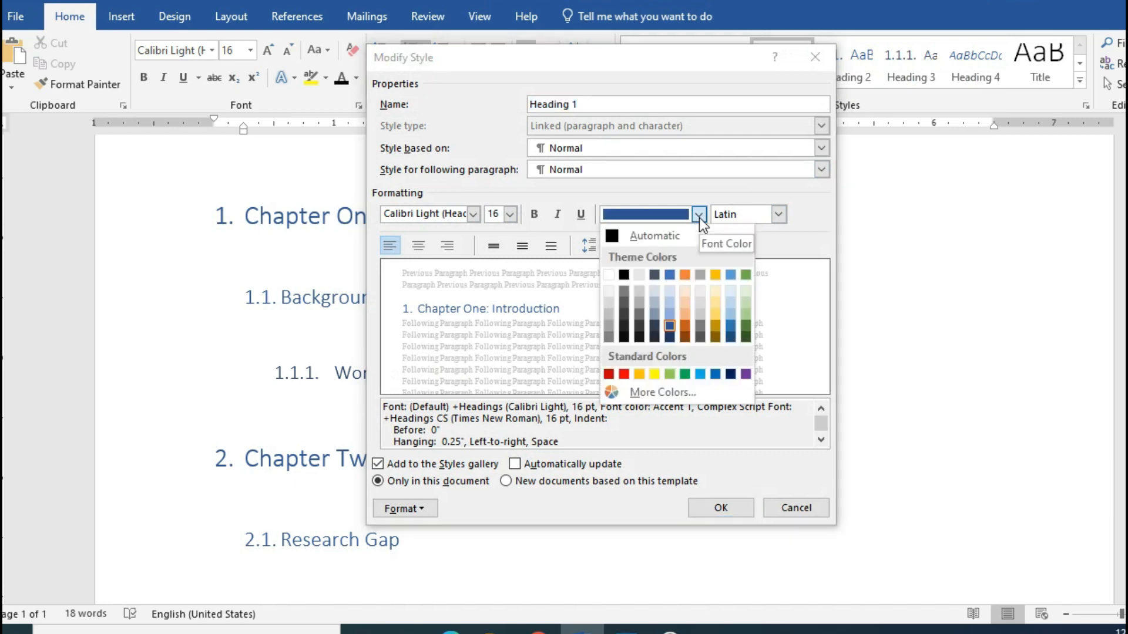
click(622, 237)
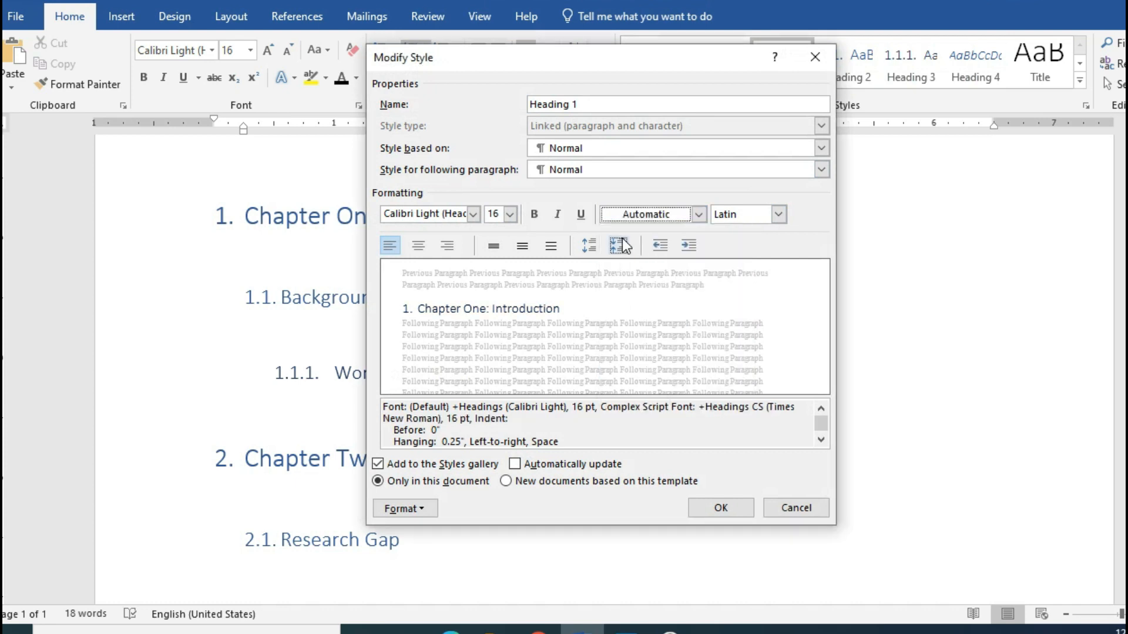
click(704, 214)
click(619, 276)
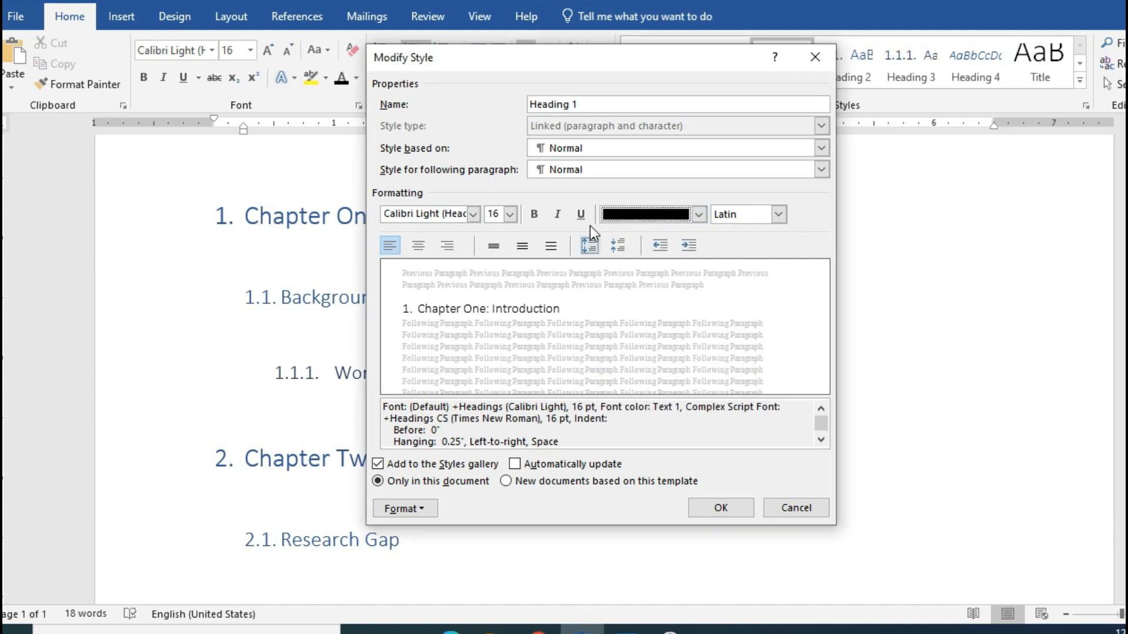
click(533, 215)
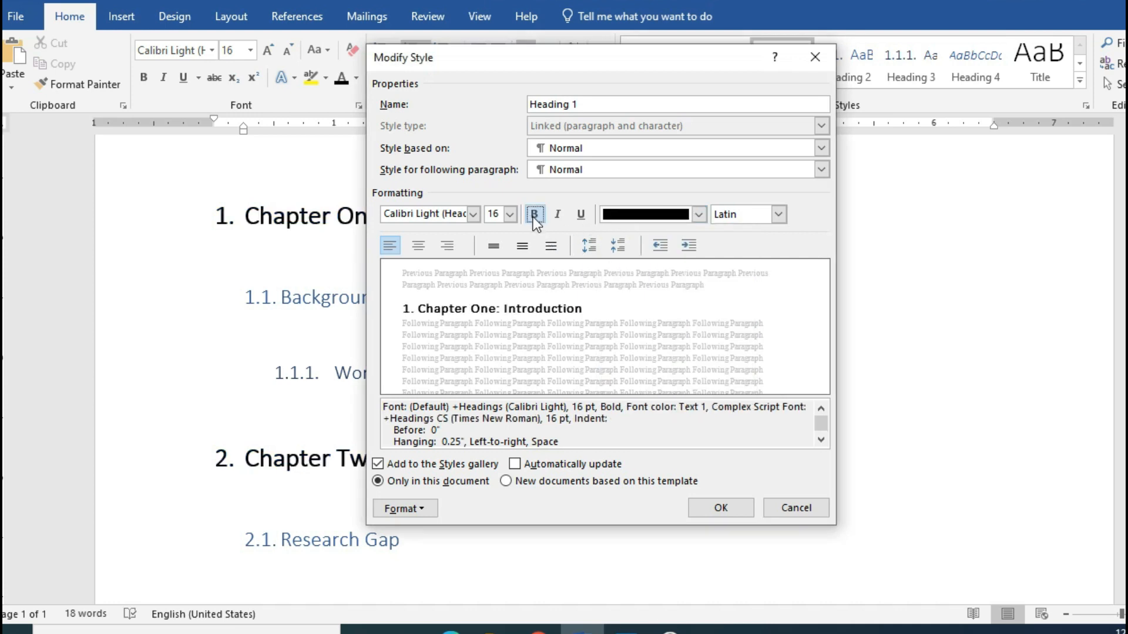
- Center the Heading 1 style, set its font to Times New Roman, and apply it with automatic updating turned on
click(418, 246)
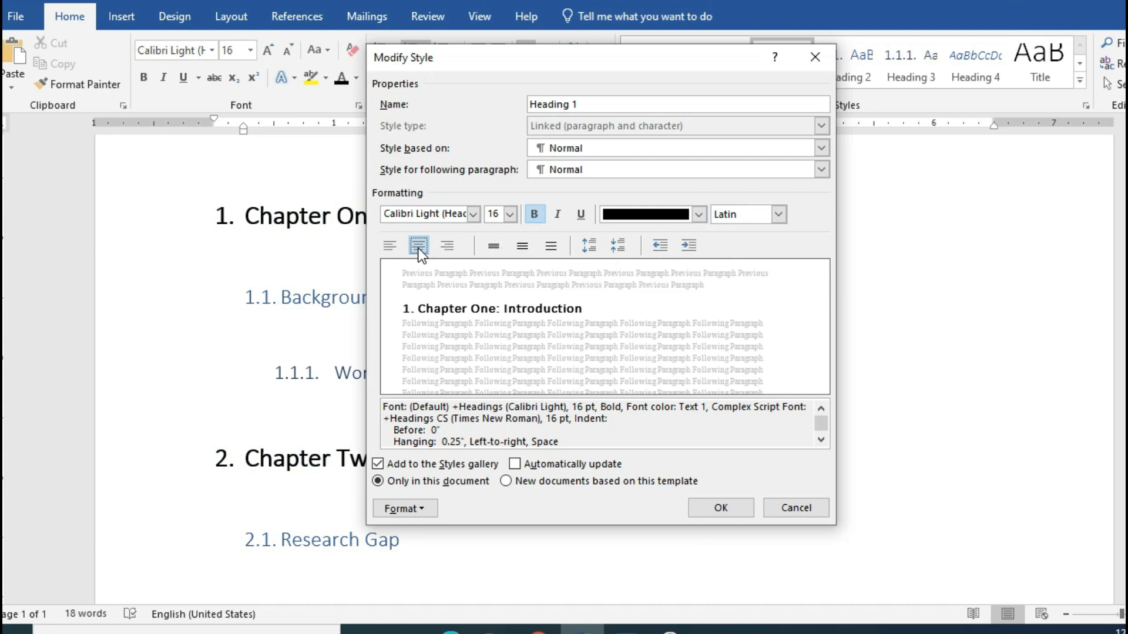
click(477, 218)
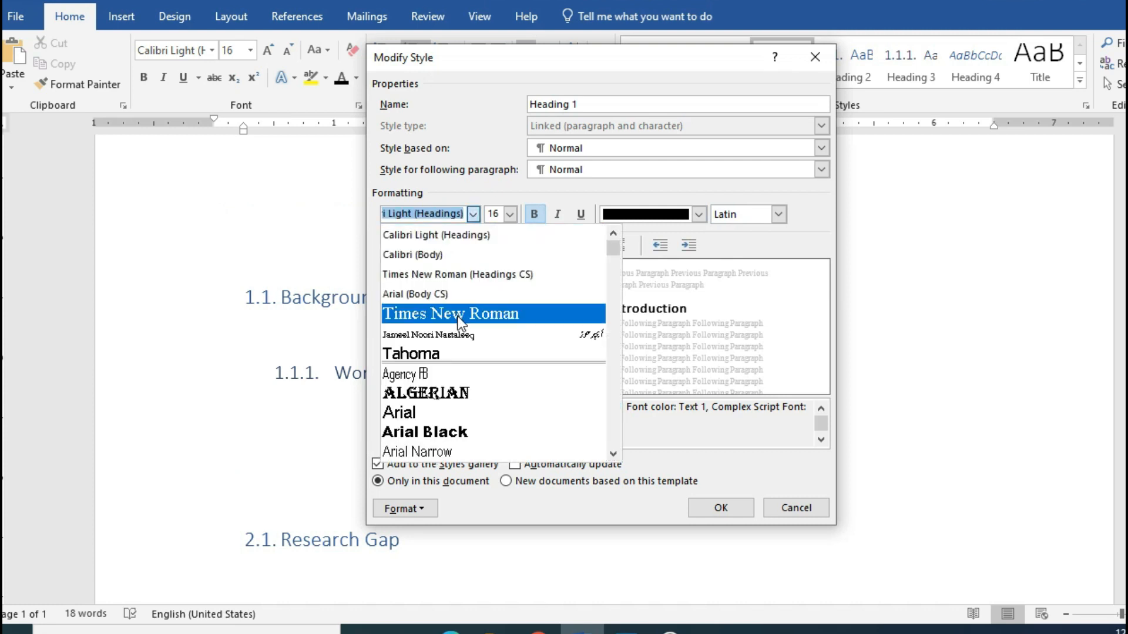
click(458, 315)
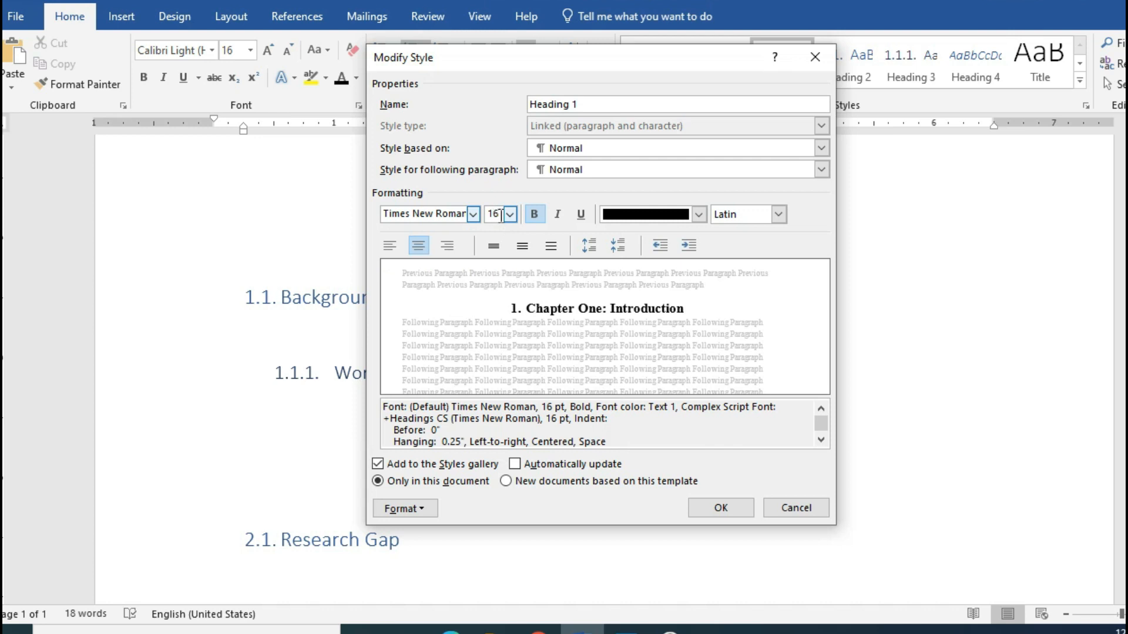
click(533, 467)
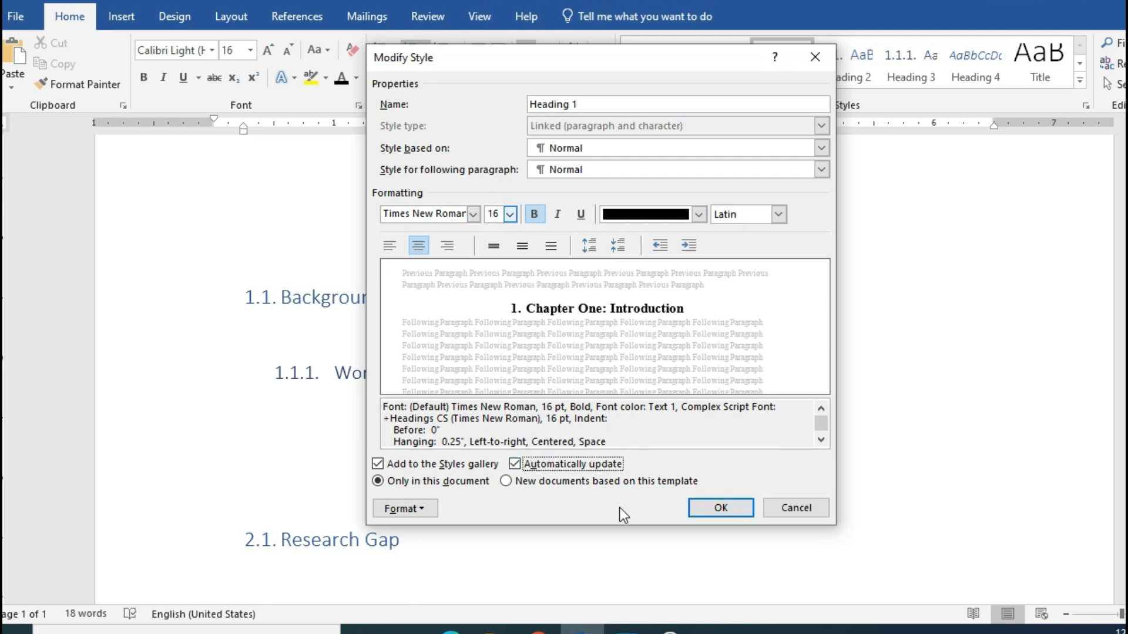
click(716, 507)
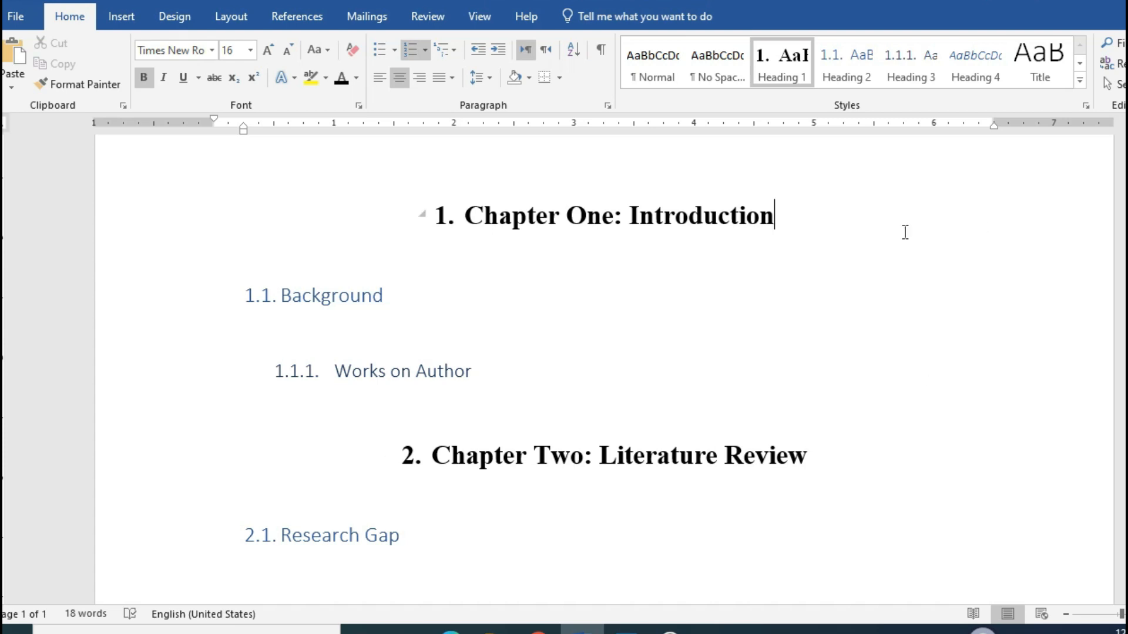
- Modify the Heading 2 style to use a black (Text 1) font colour and bold text
click(434, 312)
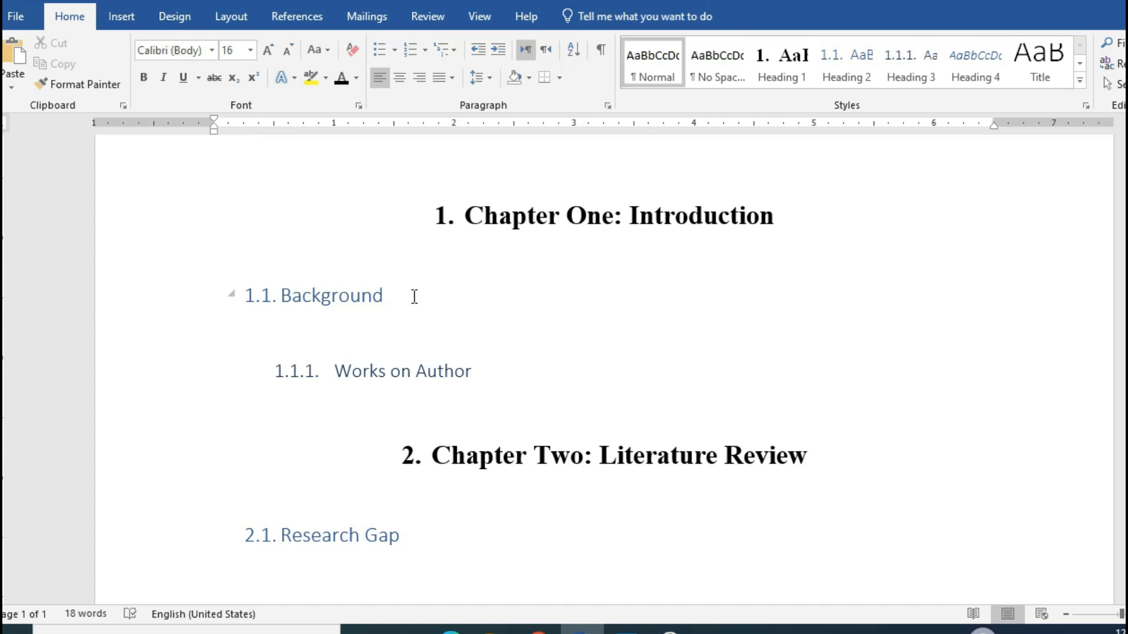
click(414, 297)
right_click(832, 65)
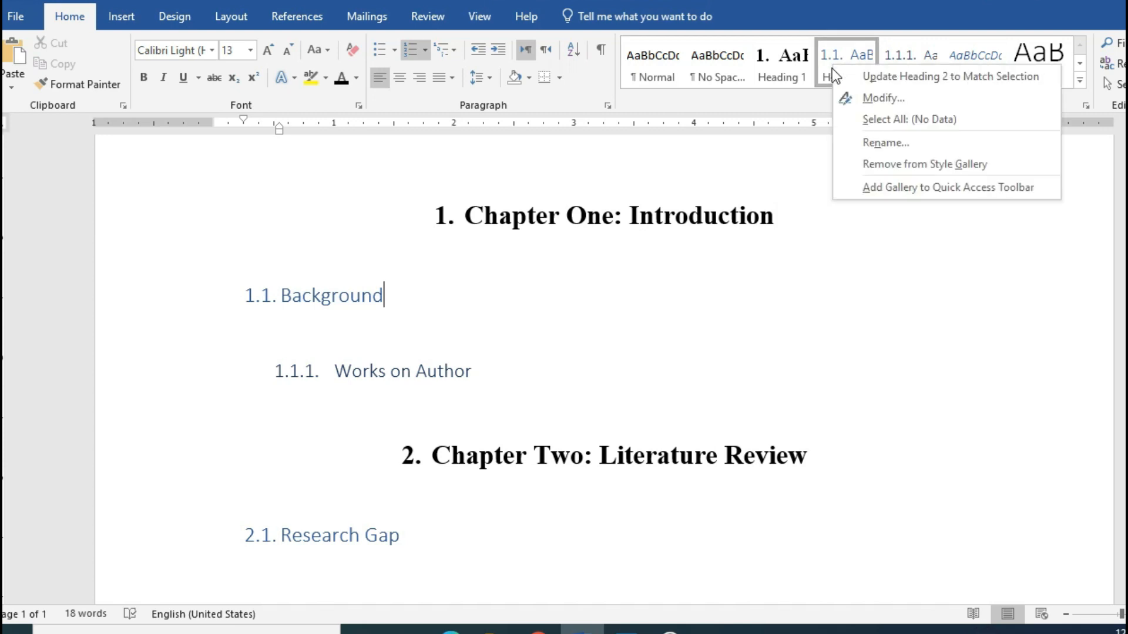
click(863, 97)
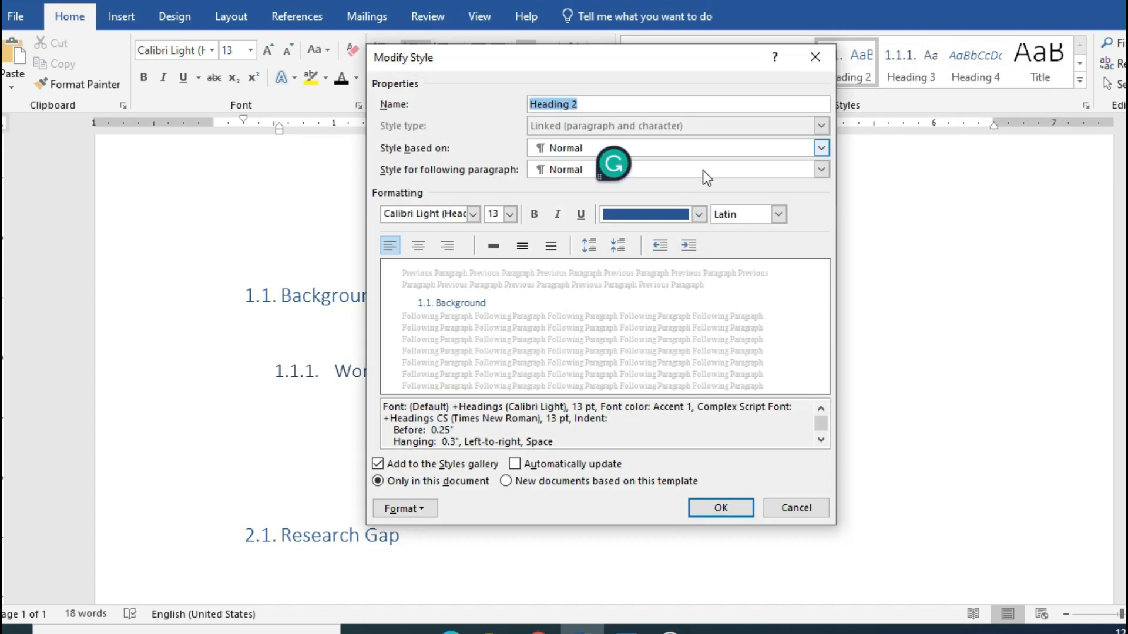
click(697, 216)
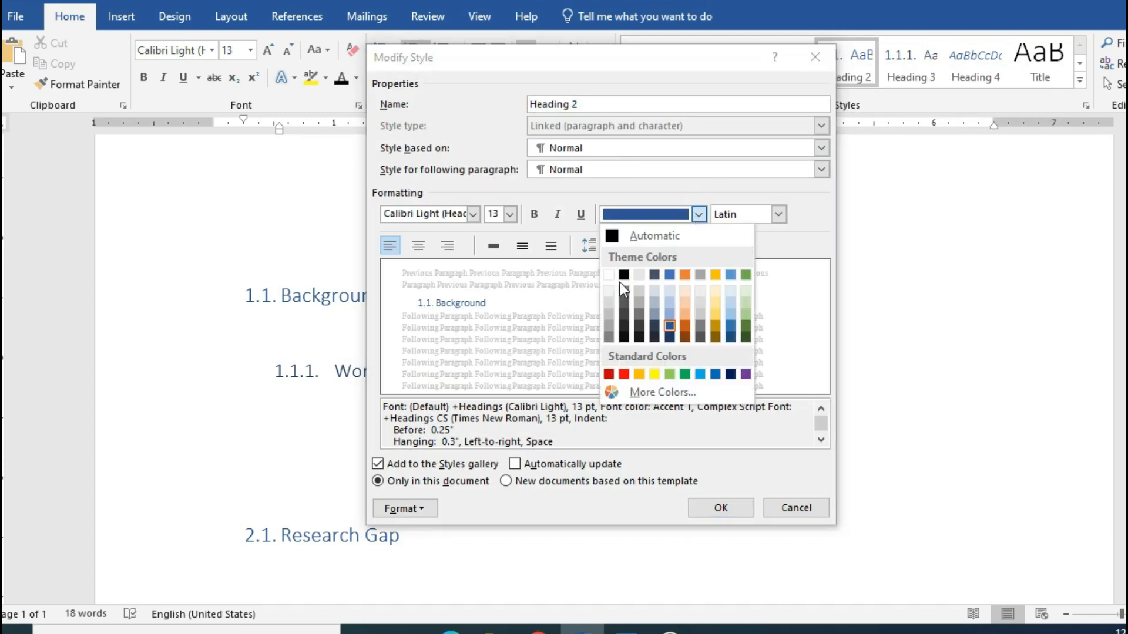
click(623, 275)
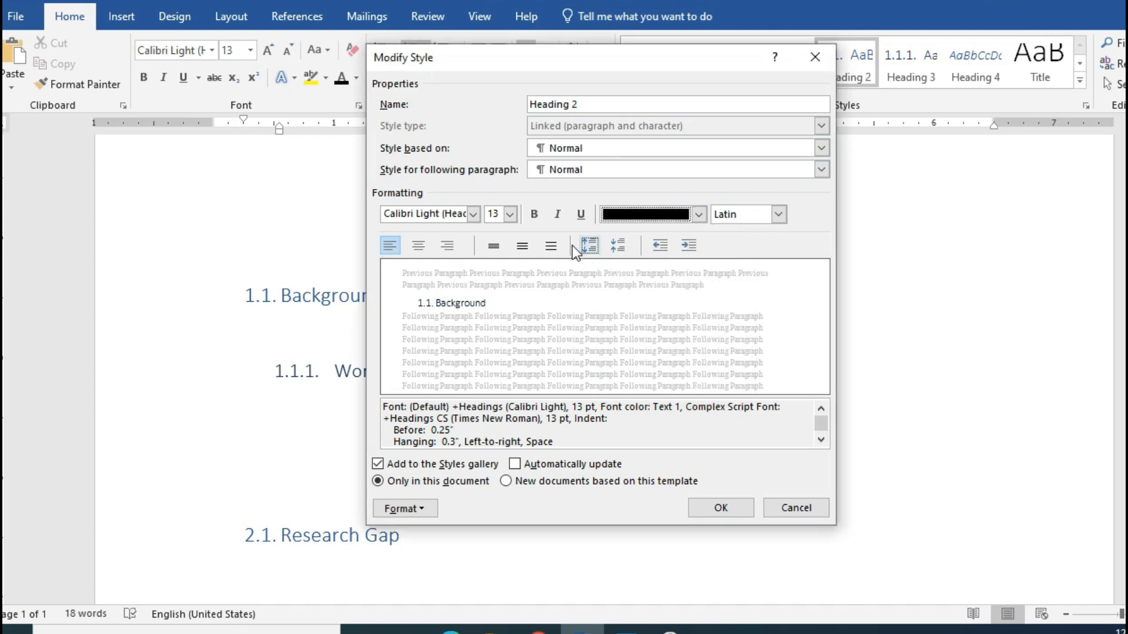
click(537, 221)
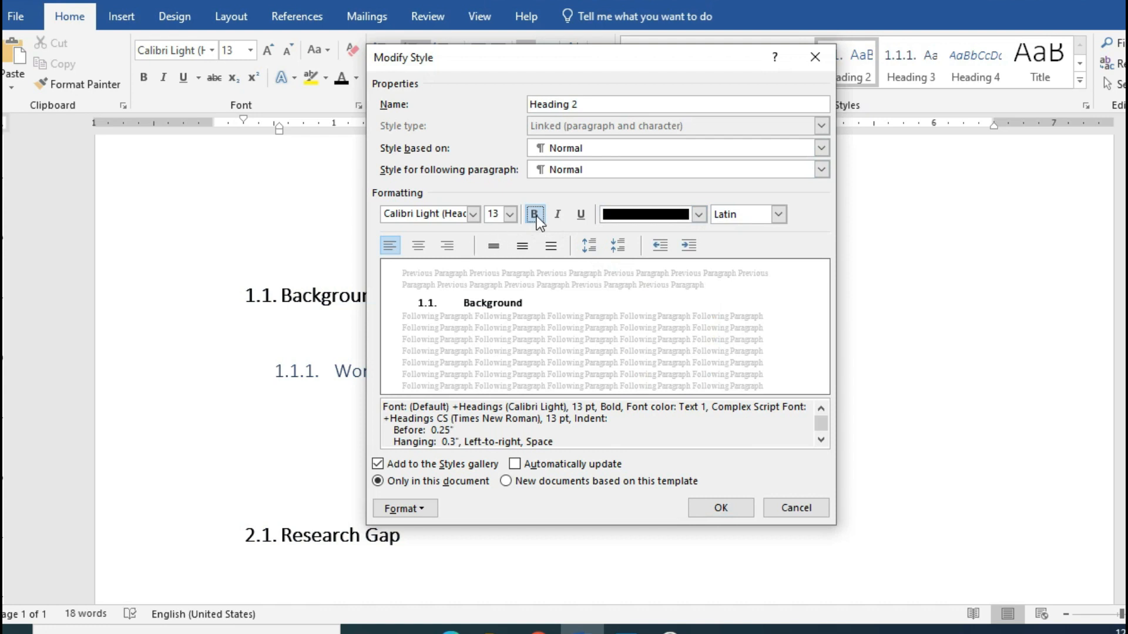
- Set the Heading 2 style to 14 pt Times New Roman and apply it with automatic updating turned on
click(509, 215)
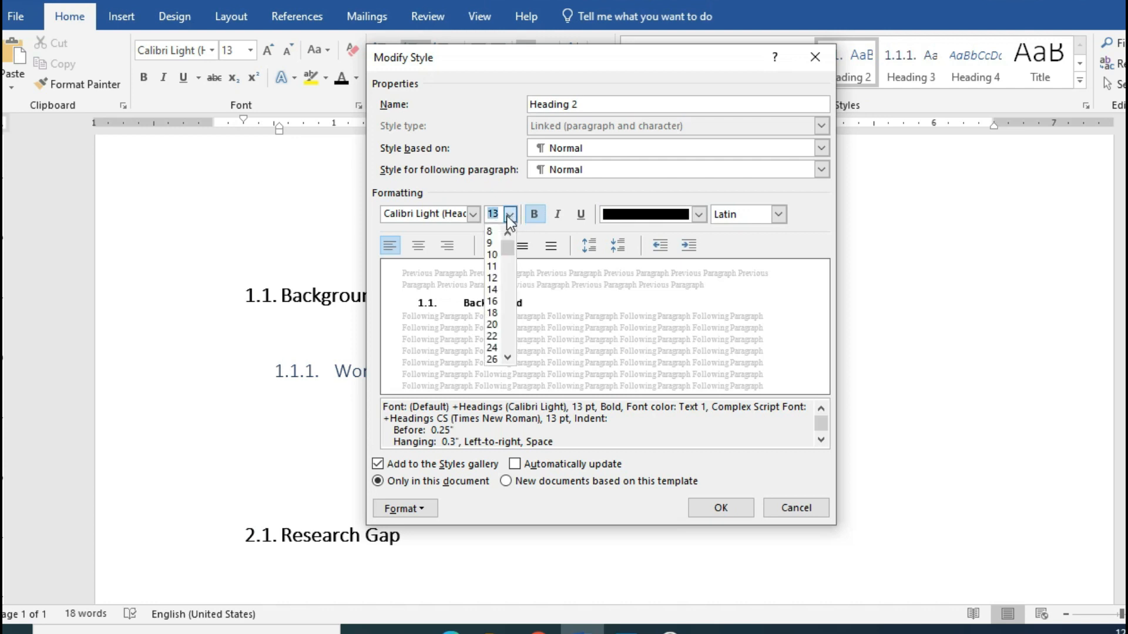
click(492, 290)
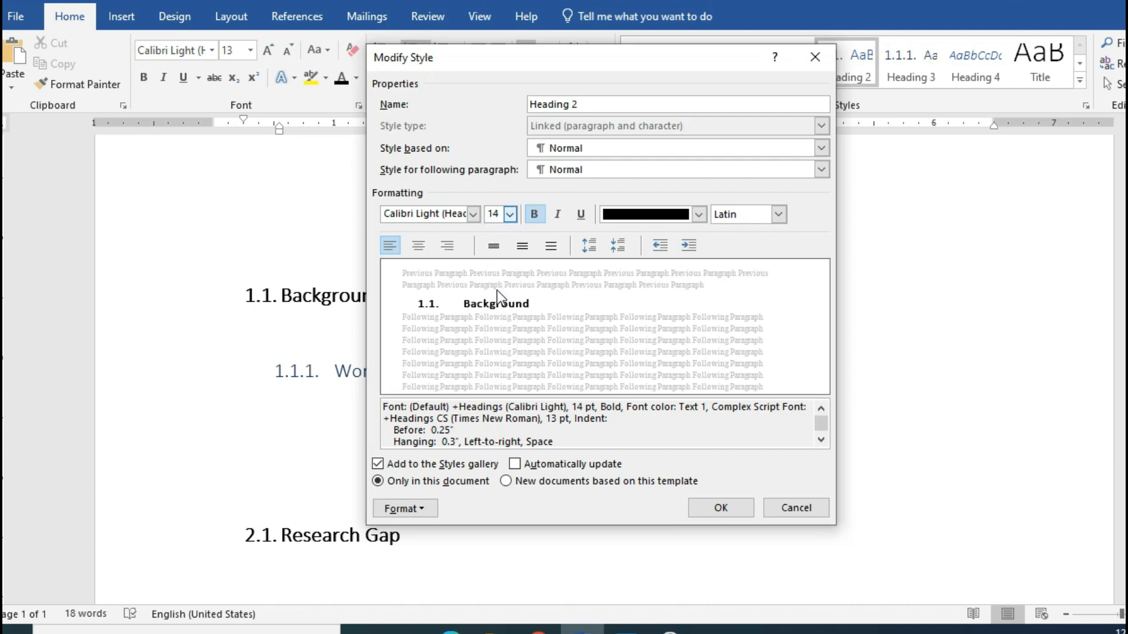
click(473, 213)
click(467, 314)
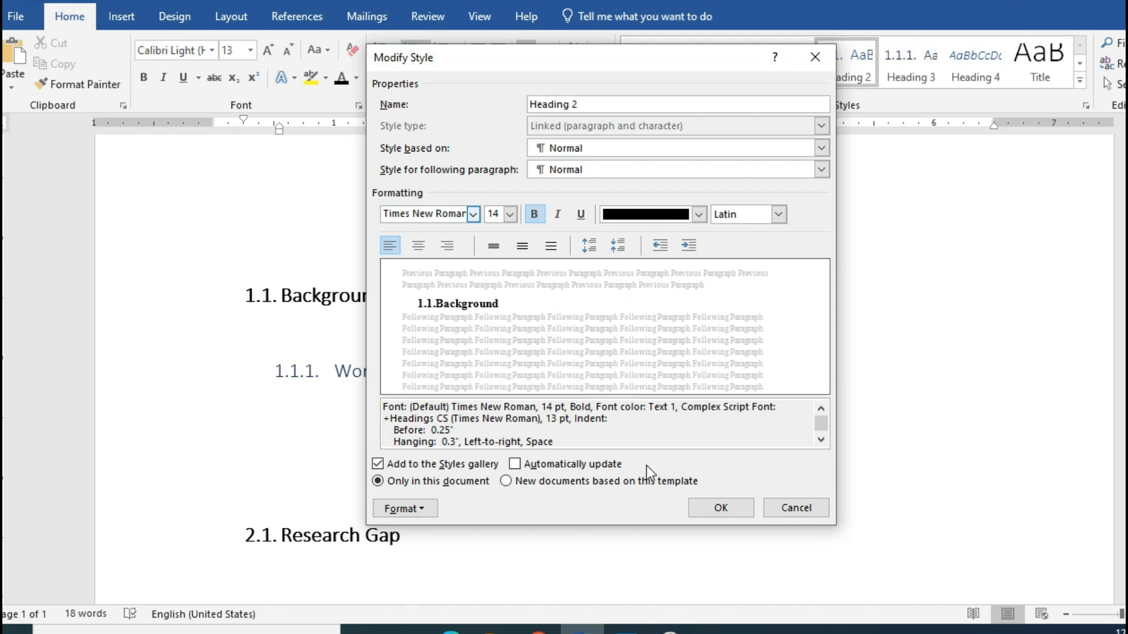
click(583, 464)
click(707, 502)
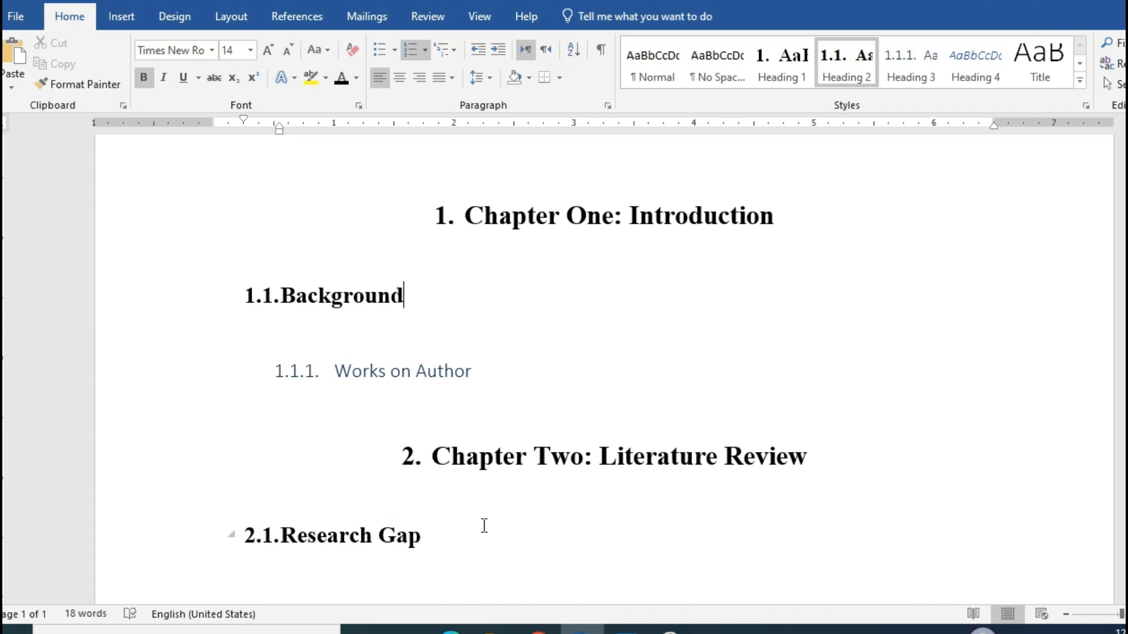
- Modify the Heading 3 style to use a black (Text 1) font colour and italic text
click(486, 371)
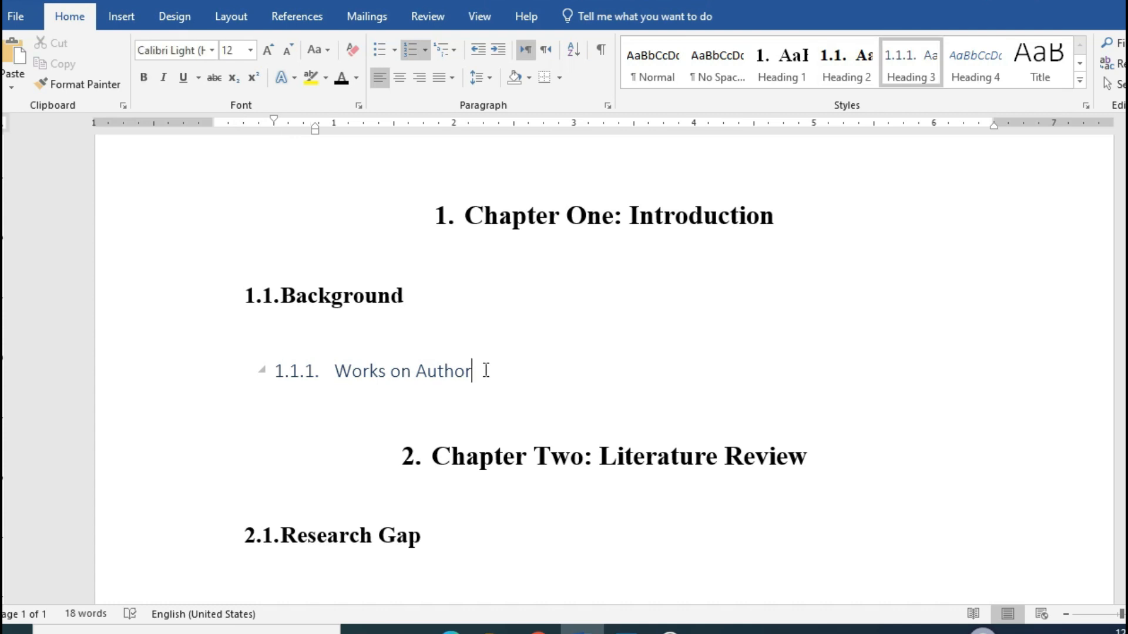
right_click(915, 62)
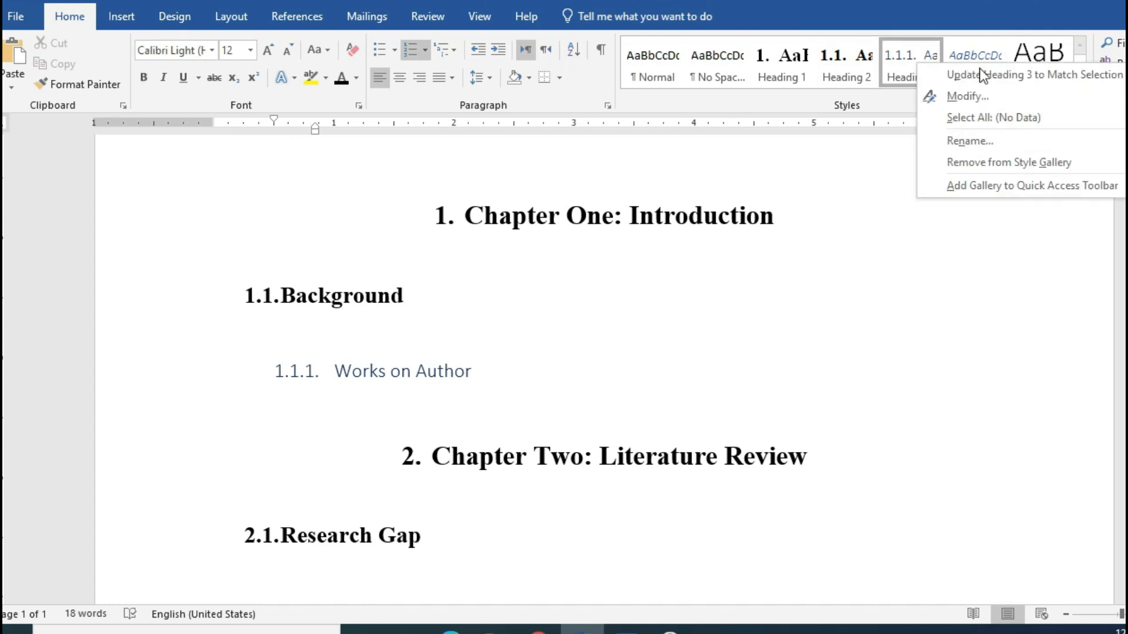
click(969, 96)
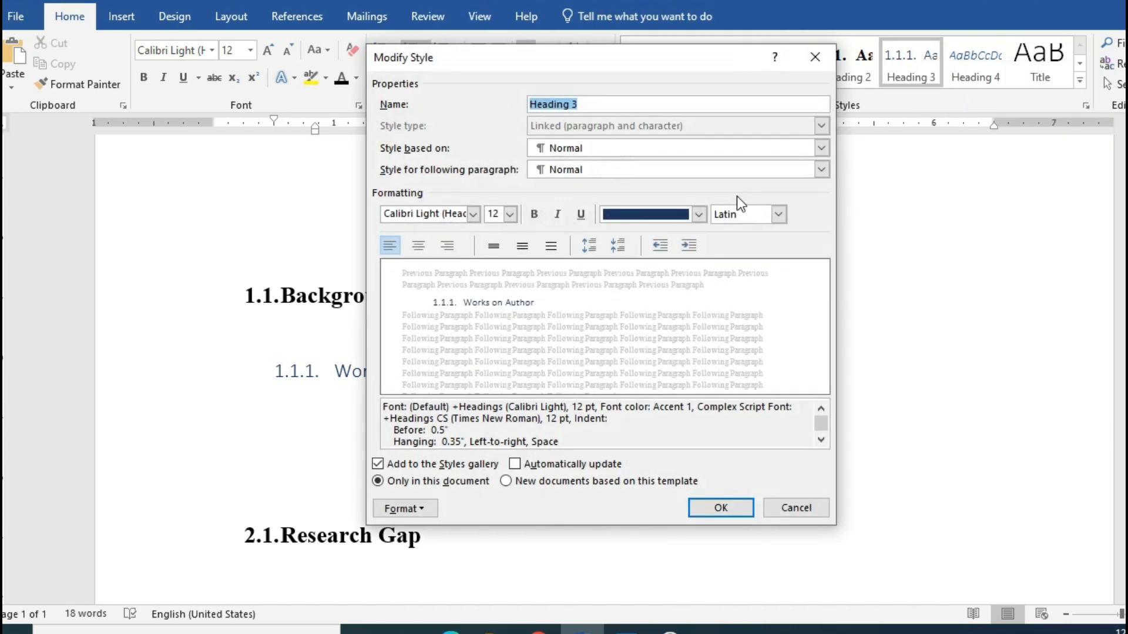
click(699, 214)
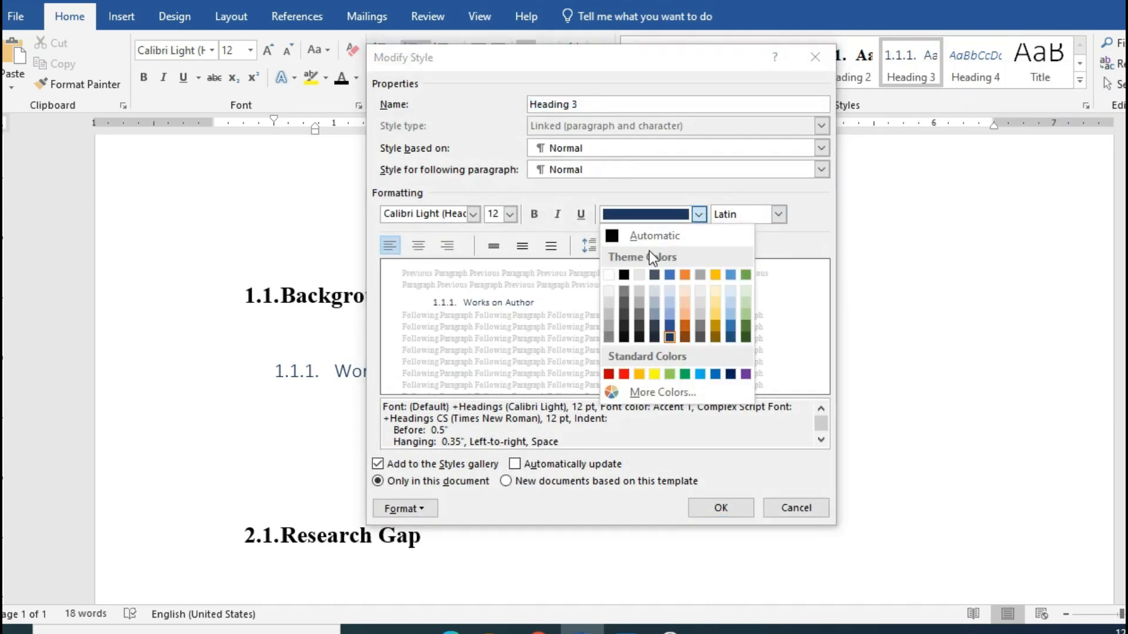
click(626, 274)
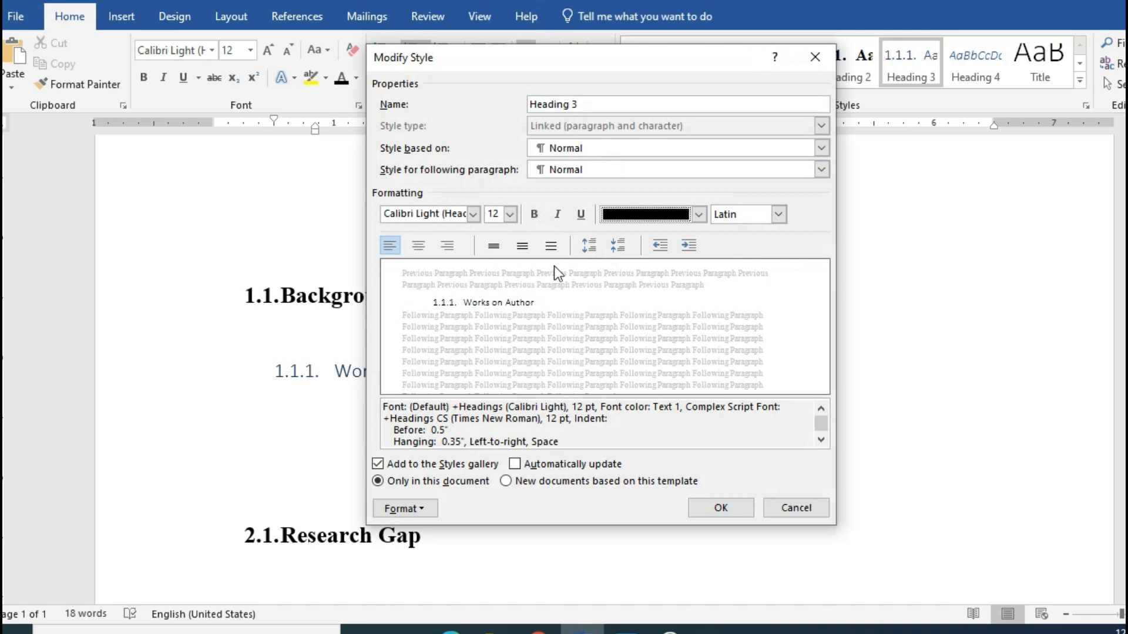
click(556, 215)
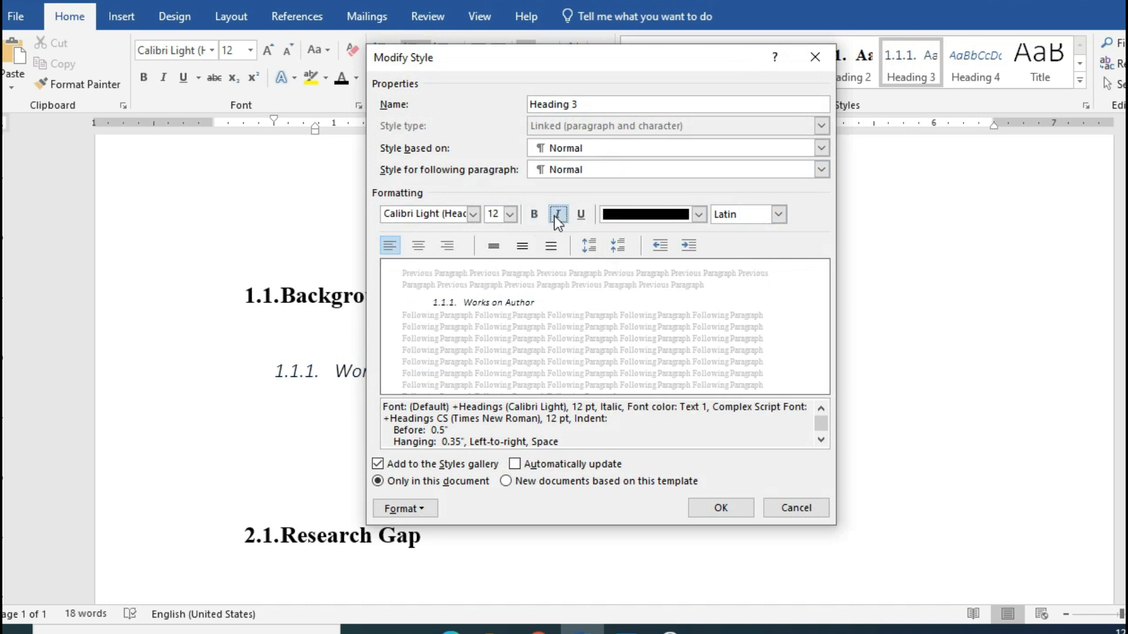
- Set the Heading 3 style to 12 pt Times New Roman and apply it with automatic updating turned on
click(509, 215)
click(491, 279)
click(471, 219)
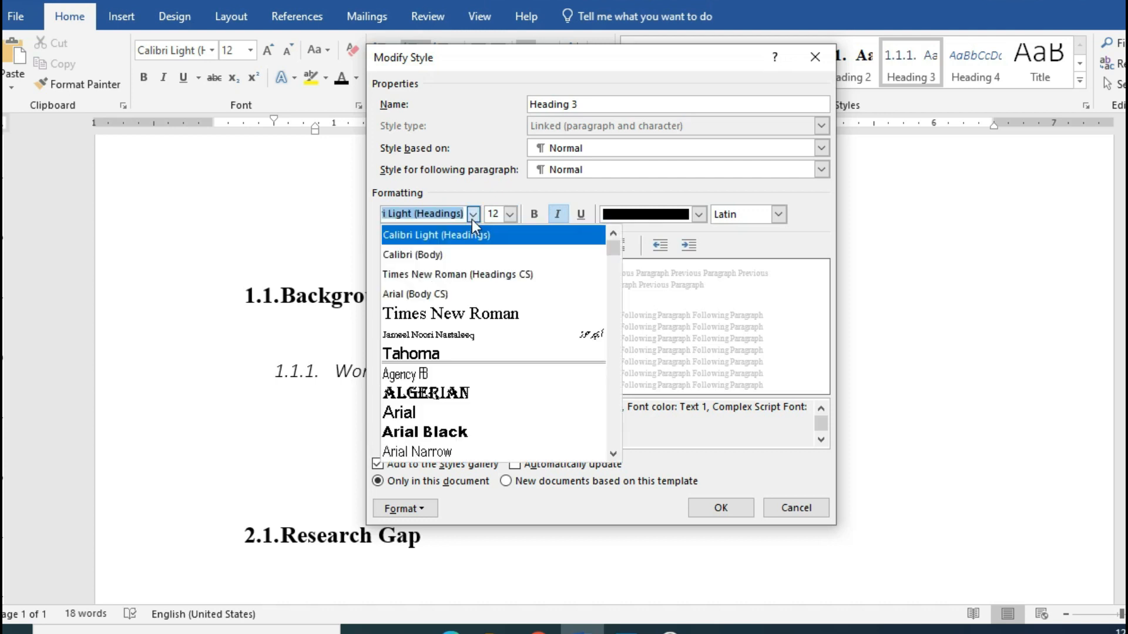
click(415, 318)
click(554, 466)
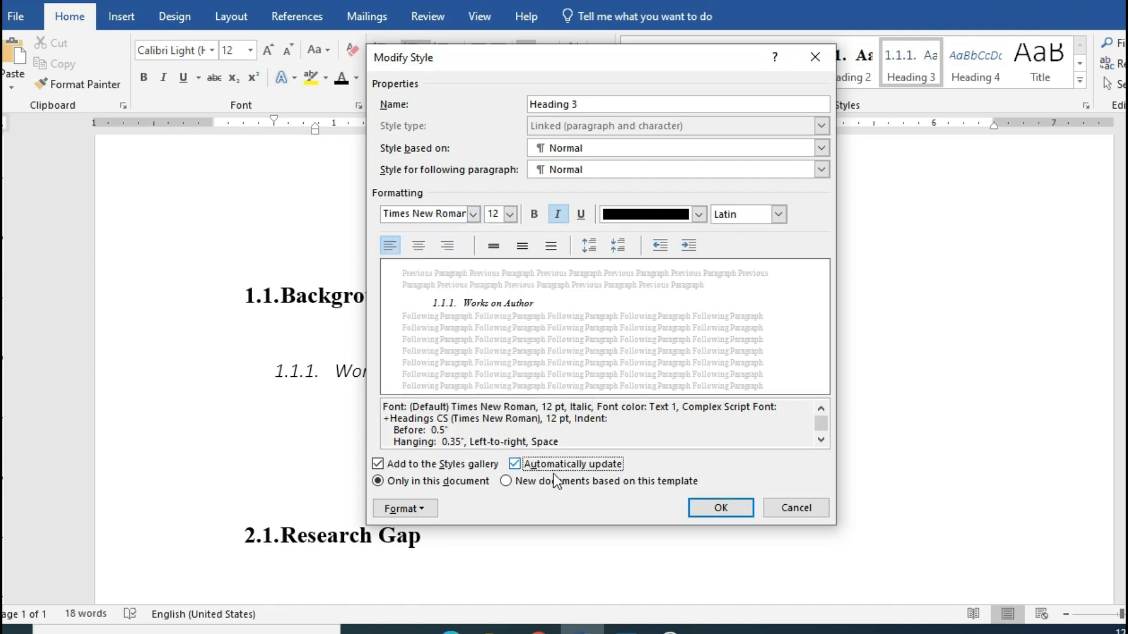
click(697, 516)
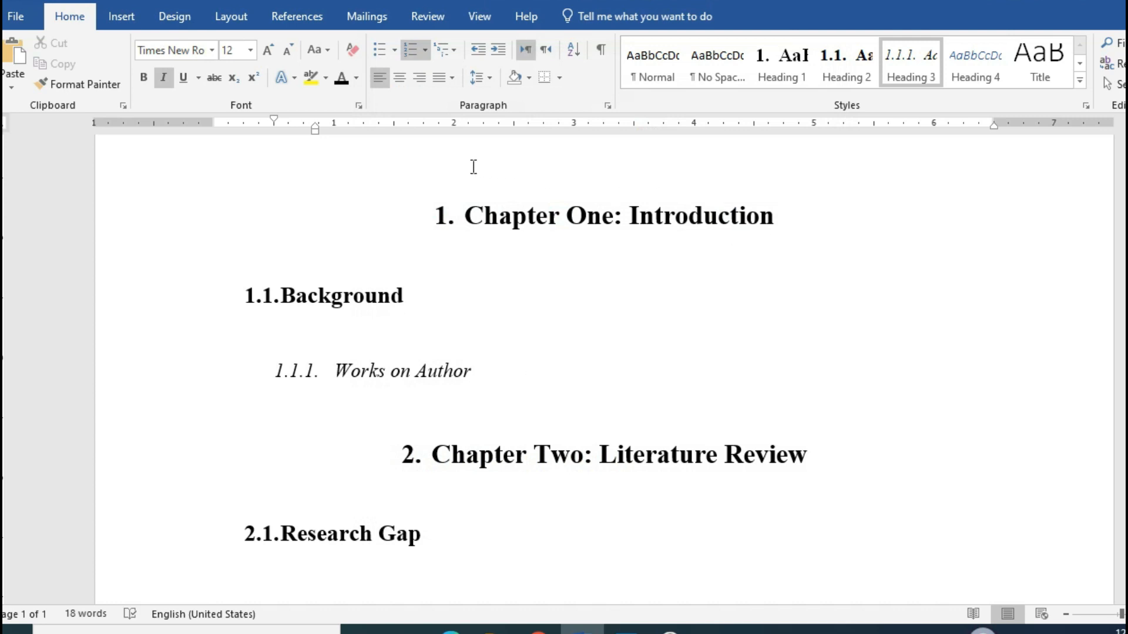
- Add a blank line above the Chapter One heading and insert the Automatic Table 2 table of contents there
click(448, 160)
key(Return)
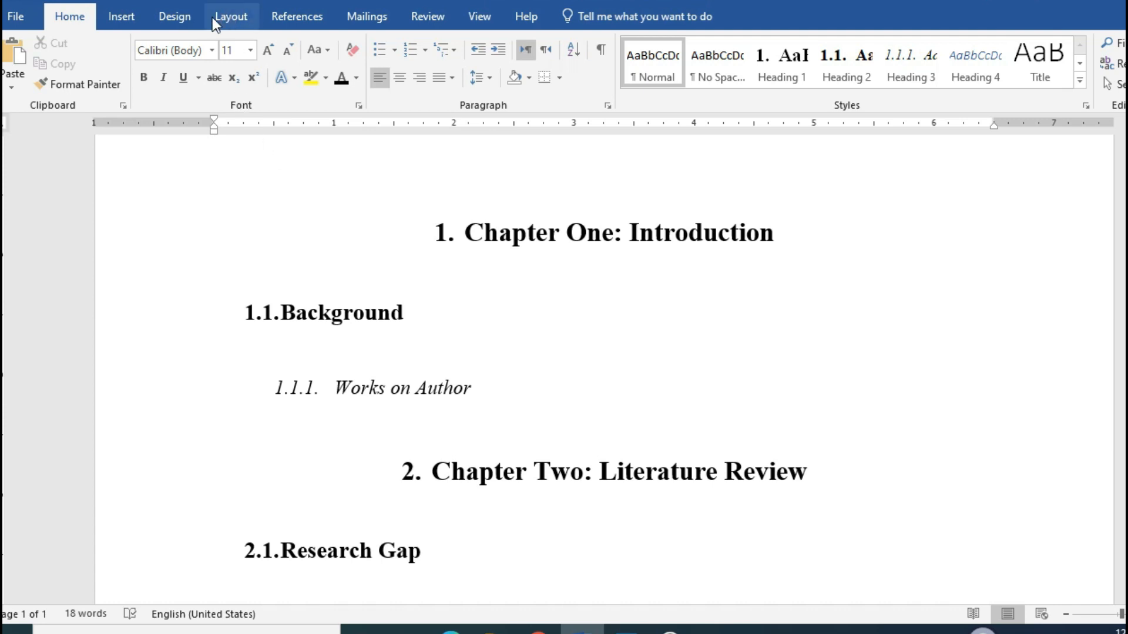
click(115, 16)
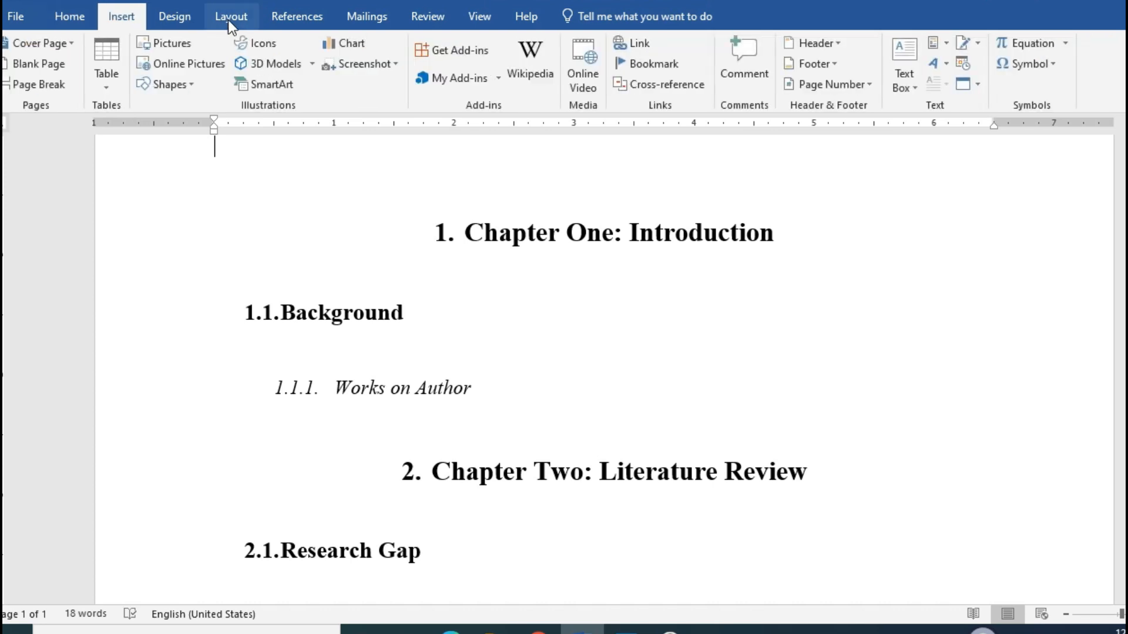
click(241, 19)
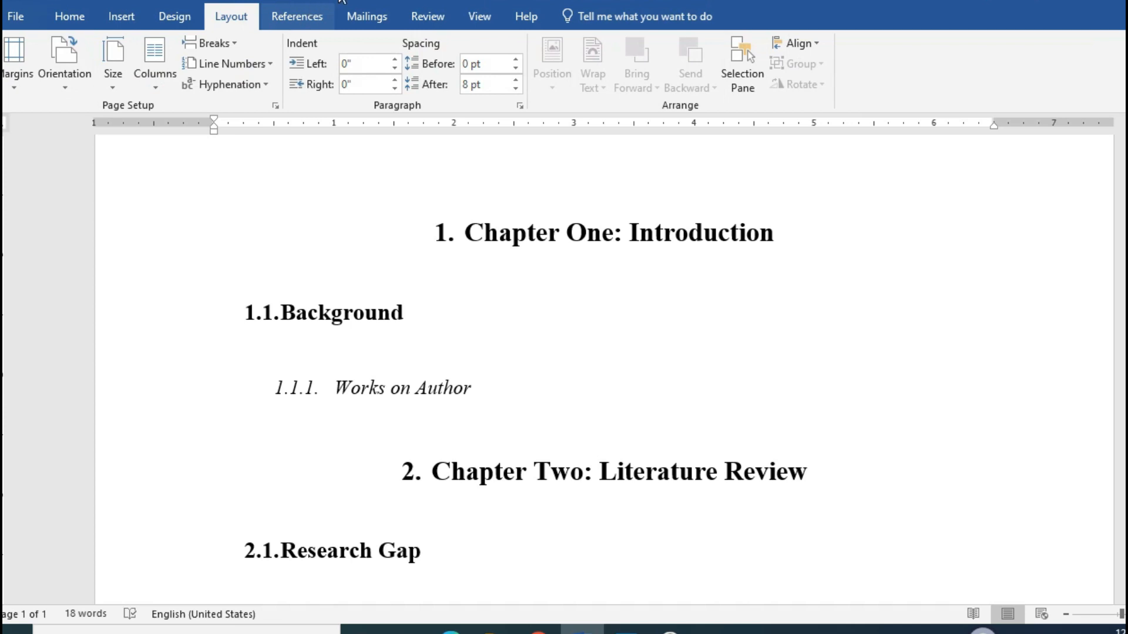
click(295, 4)
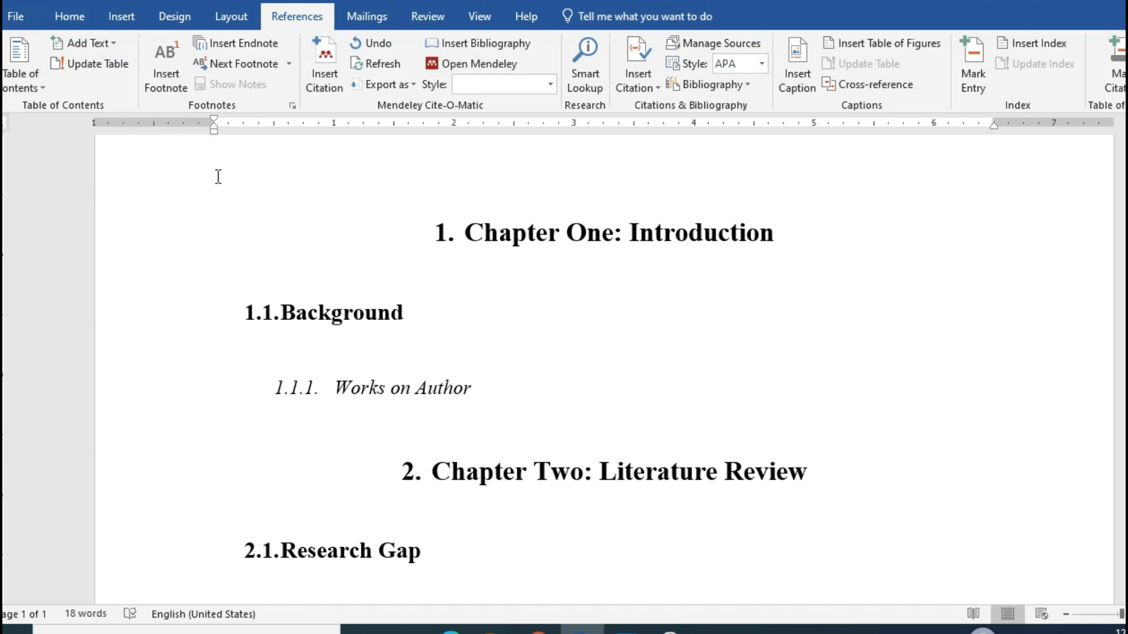
click(27, 90)
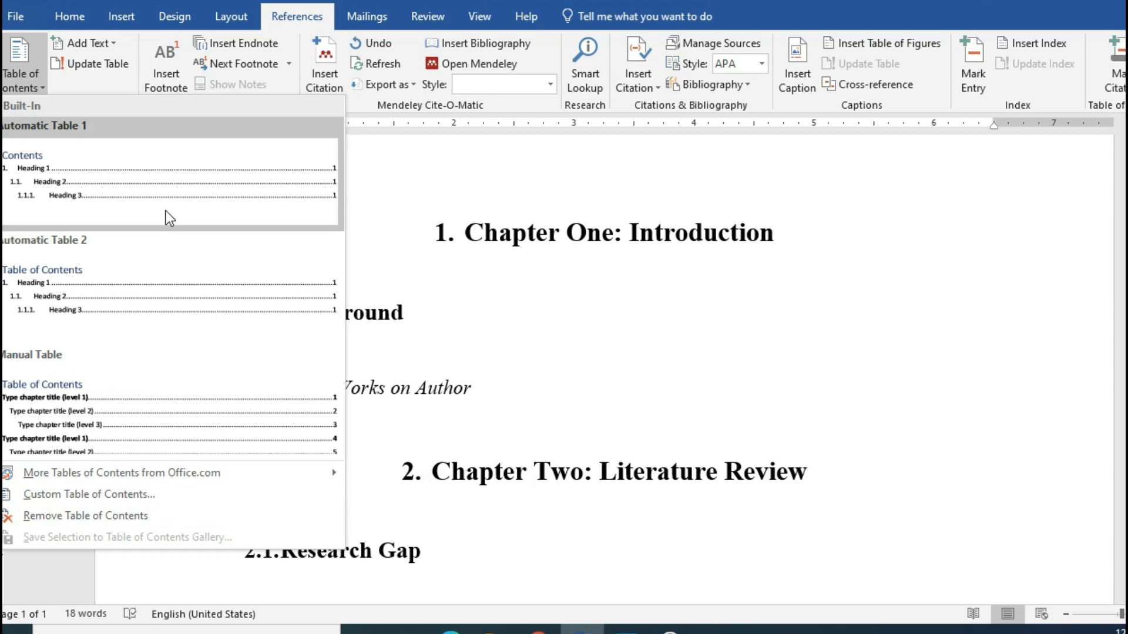
click(183, 306)
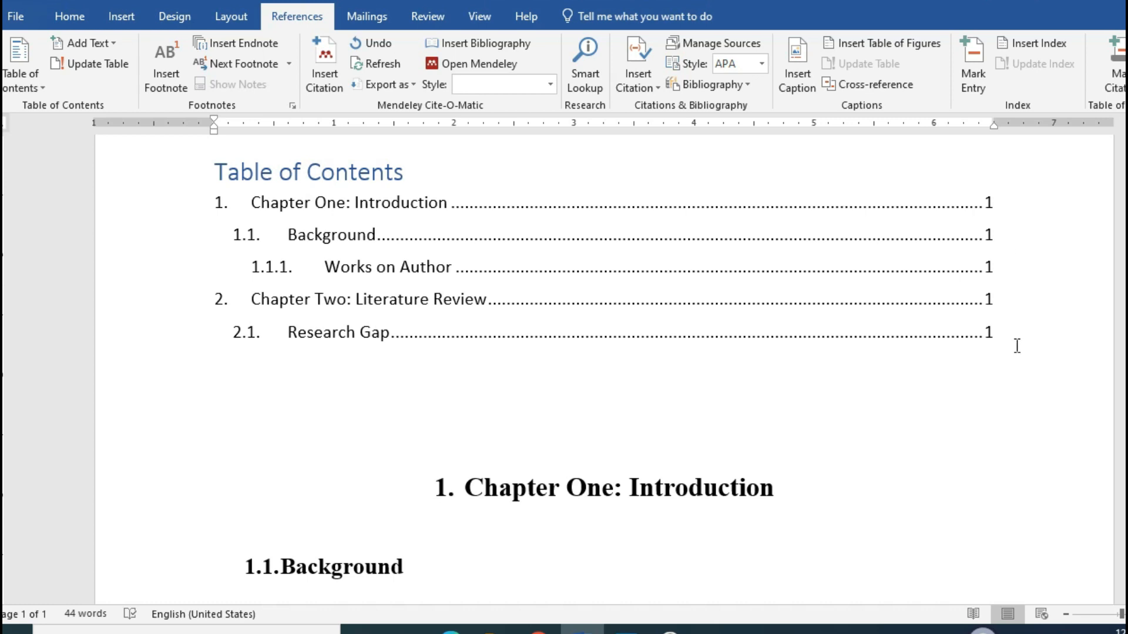
- Insert a page break between the Chapter One heading and section 1.1 Background
scroll(681, 261, up, 3)
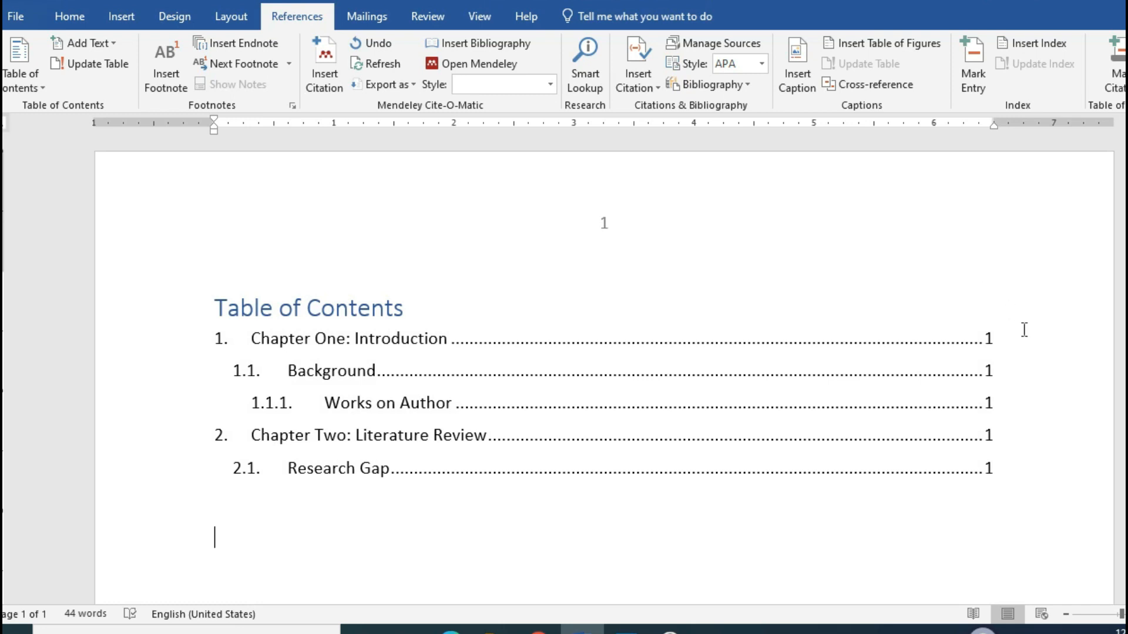
scroll(587, 370, down, 3)
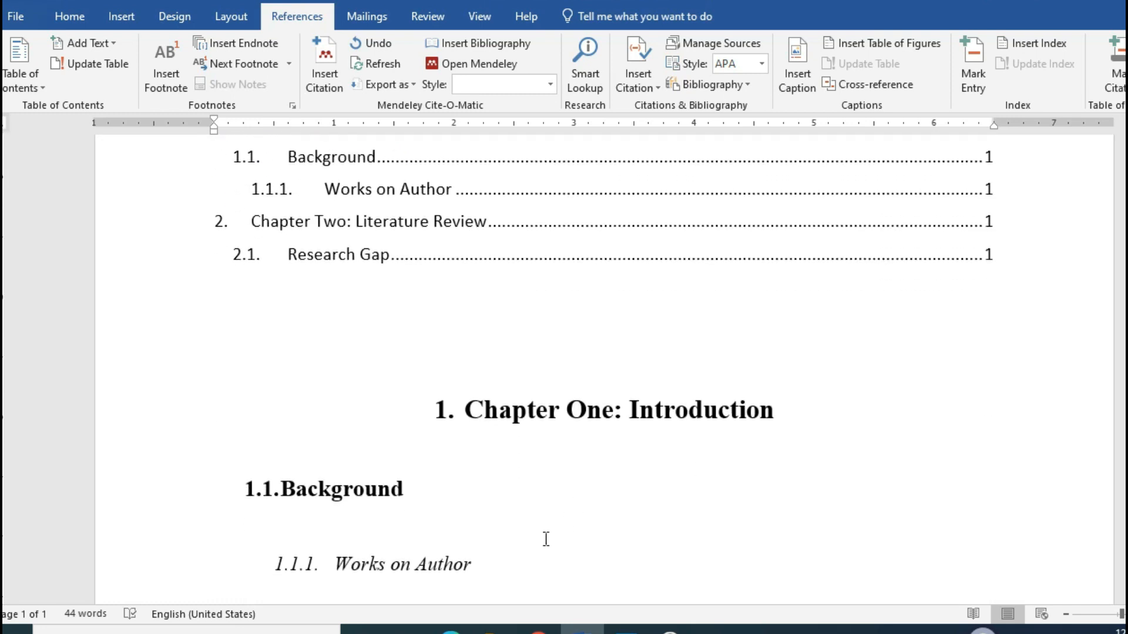
scroll(456, 429, down, 2)
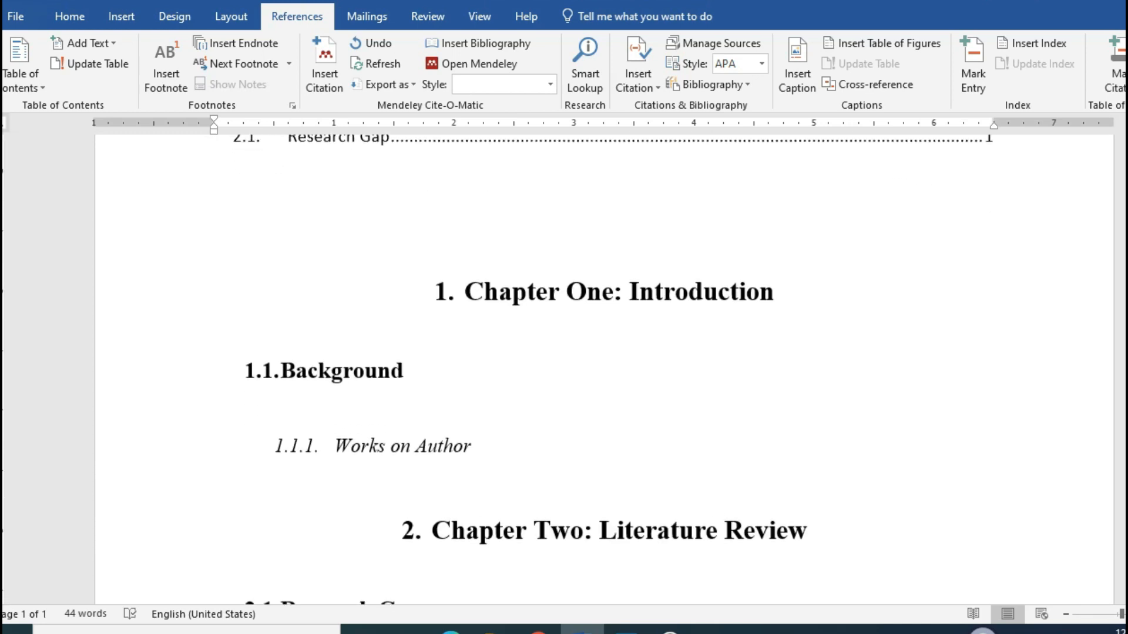
click(222, 383)
key(Up)
key(Up)
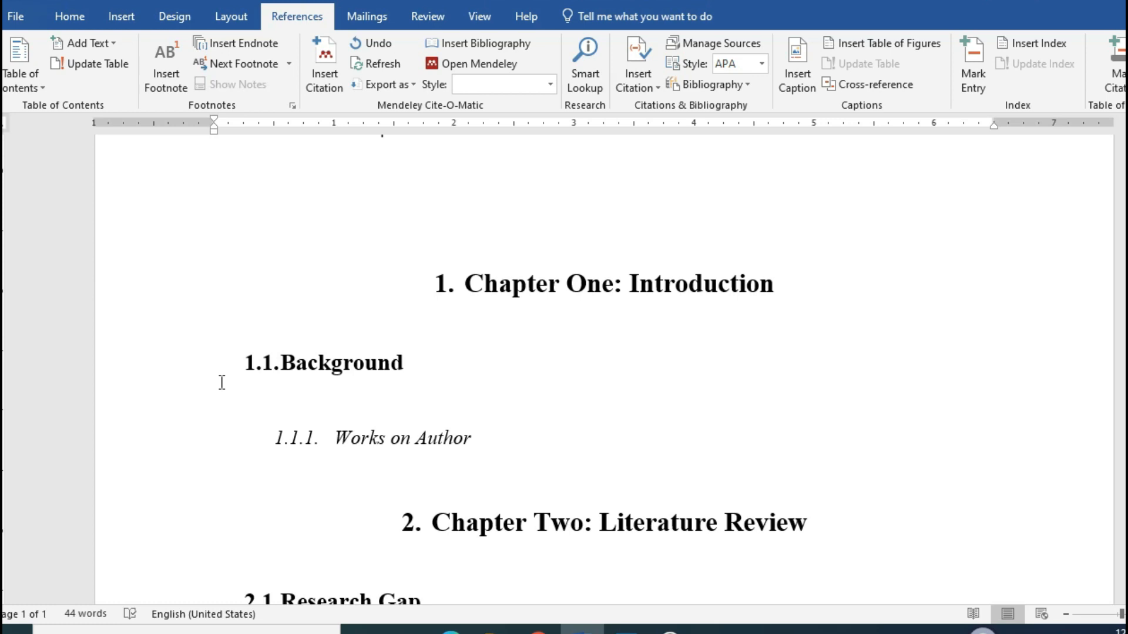
key(ctrl+Return)
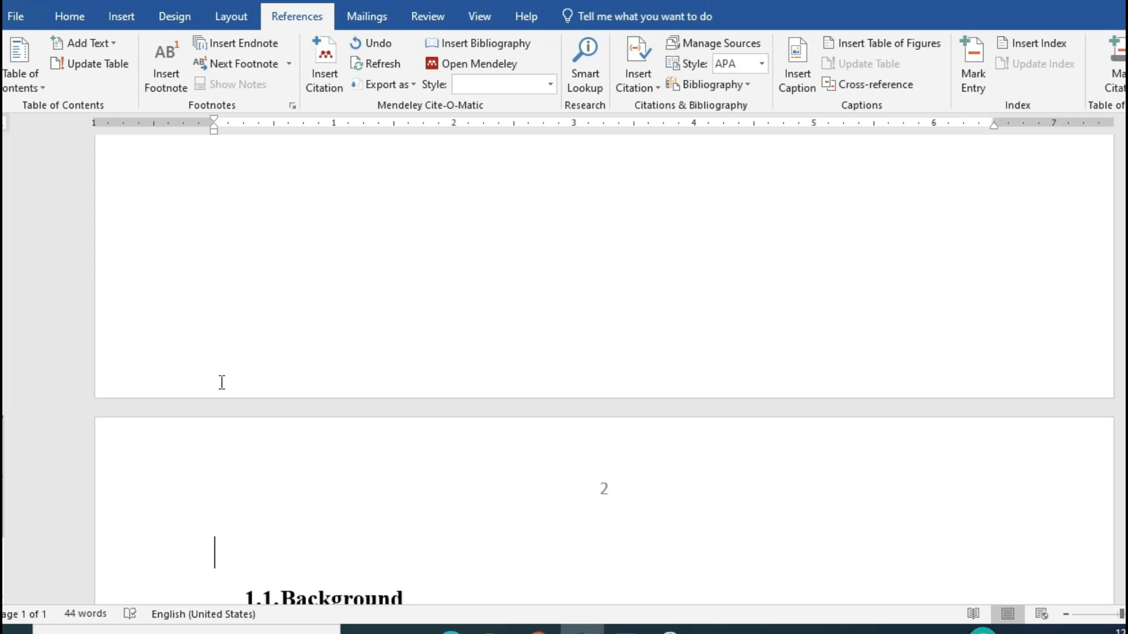
- Insert a page break before subsection 1.1.1 Works on Author so it starts on its own page
key(Down)
key(Down)
key(Down)
key(Down)
key(Up)
key(Up)
key(ctrl+Return)
- Insert a page break before the Chapter Two: Literature Review heading
key(Down)
key(Down)
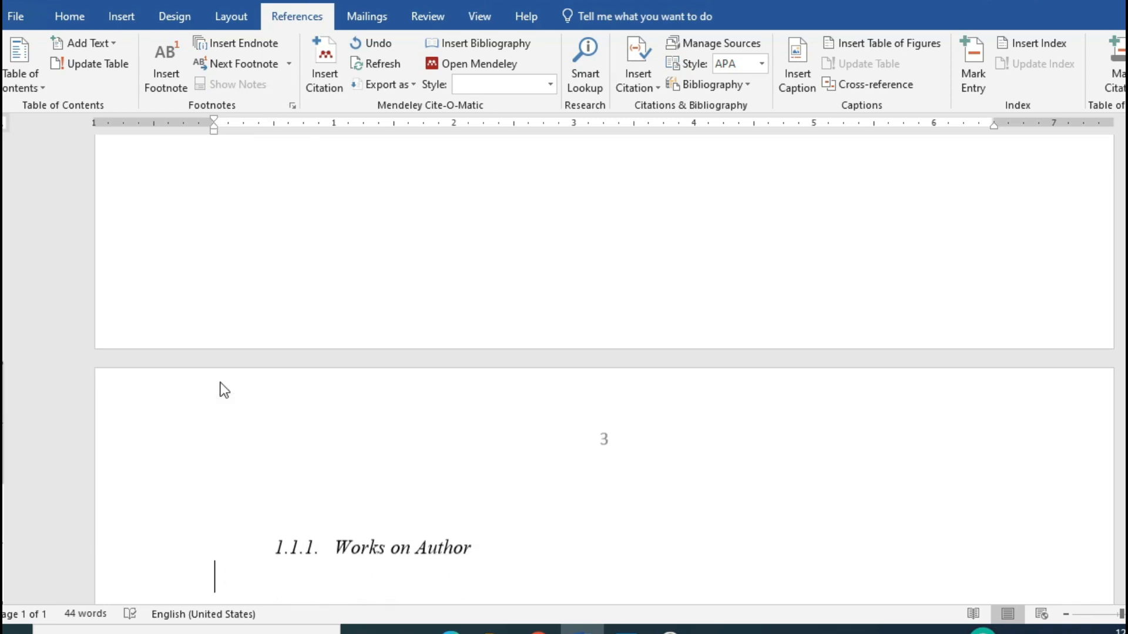
key(Up)
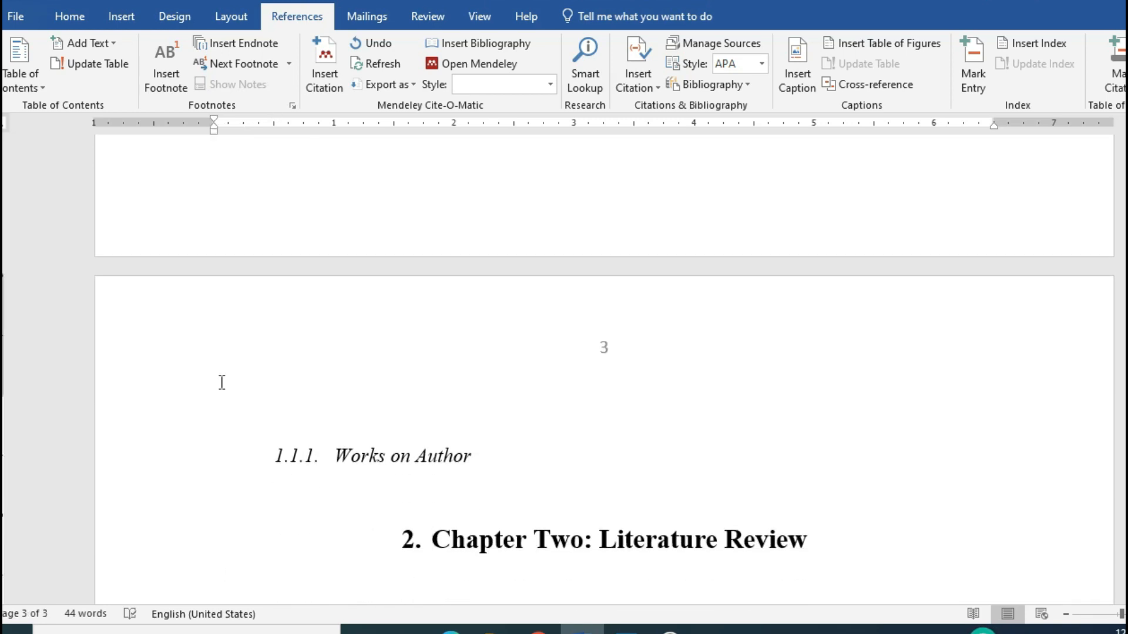
key(ctrl+Return)
- Insert a page break before section 2.1 Research Gap
key(Down)
key(Down)
key(Down)
key(Down)
key(Up)
key(Up)
key(ctrl+Return)
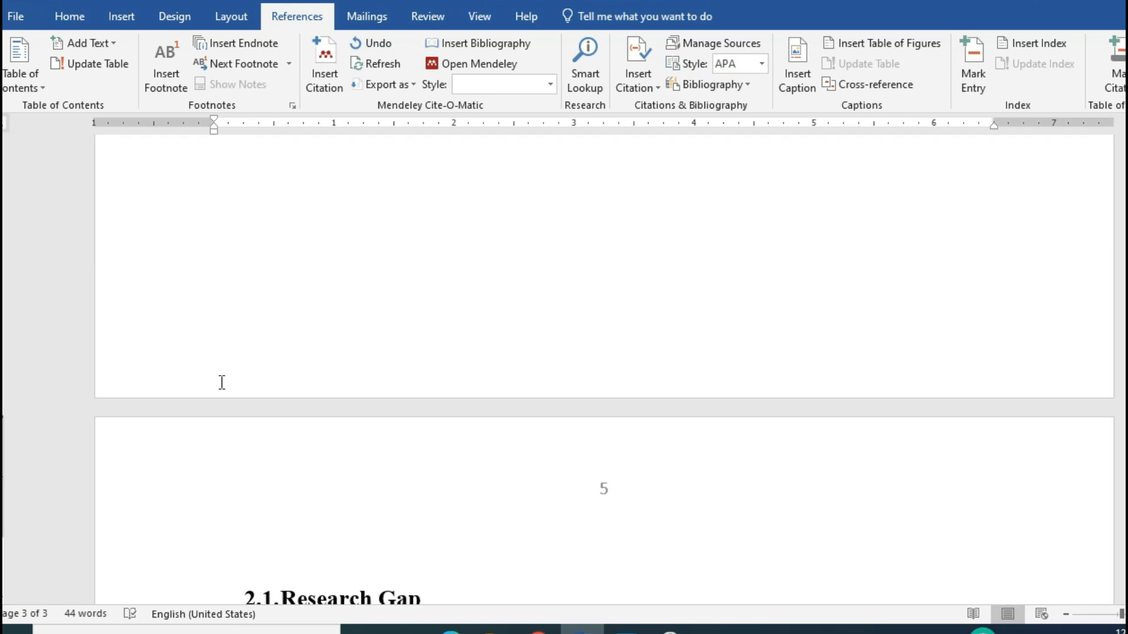
- Return to the start of the document and update the entire table of contents
key(ctrl+Home)
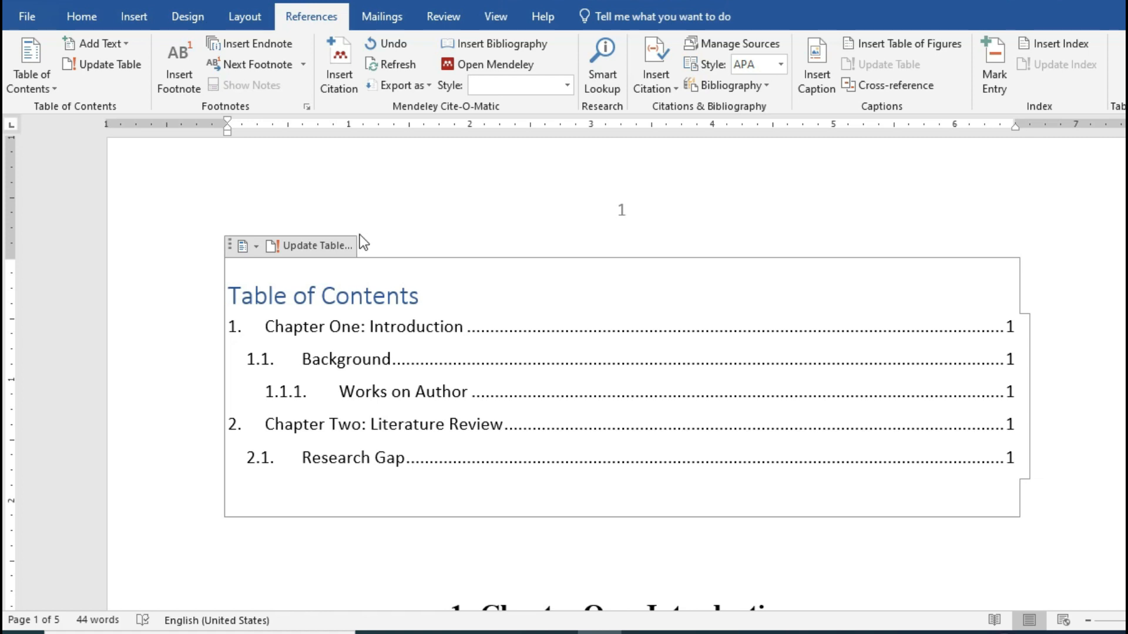
click(316, 247)
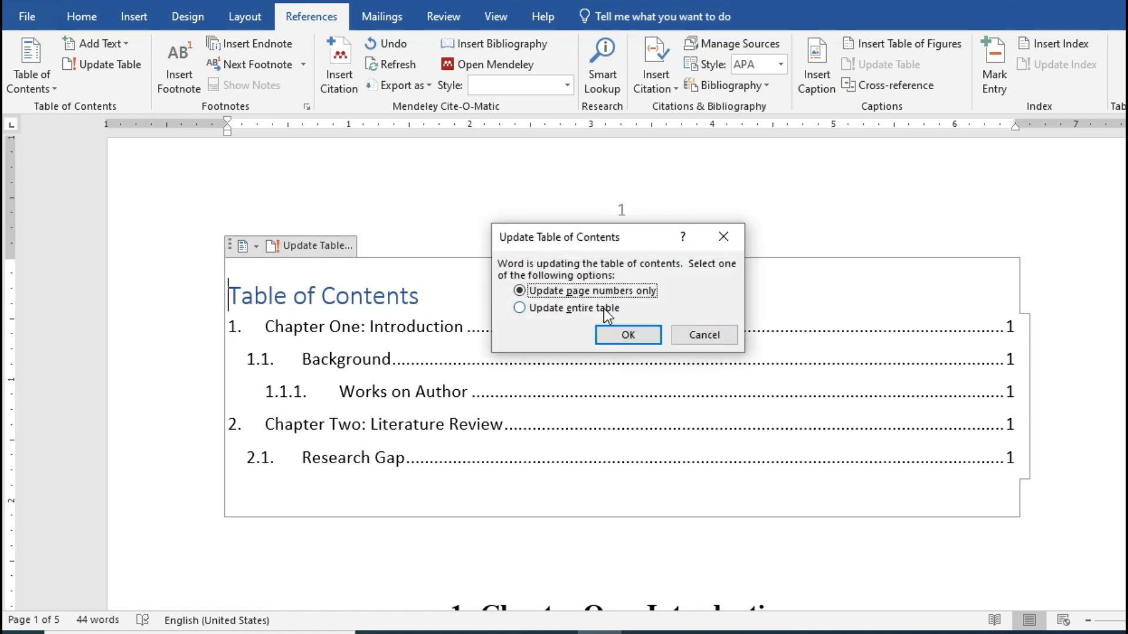
click(580, 308)
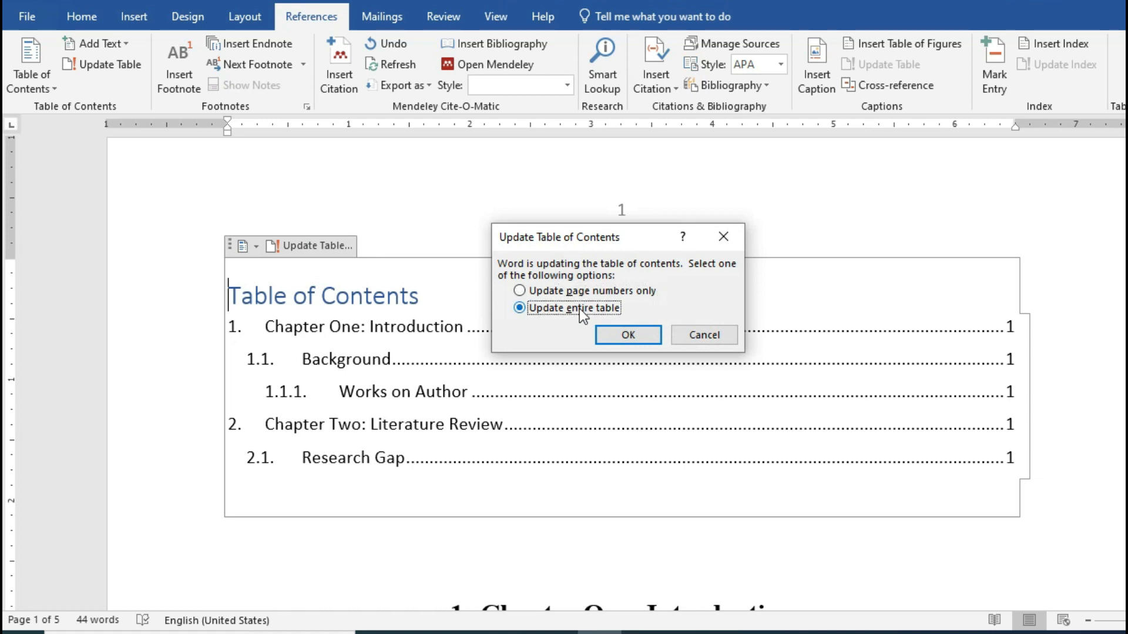
click(628, 337)
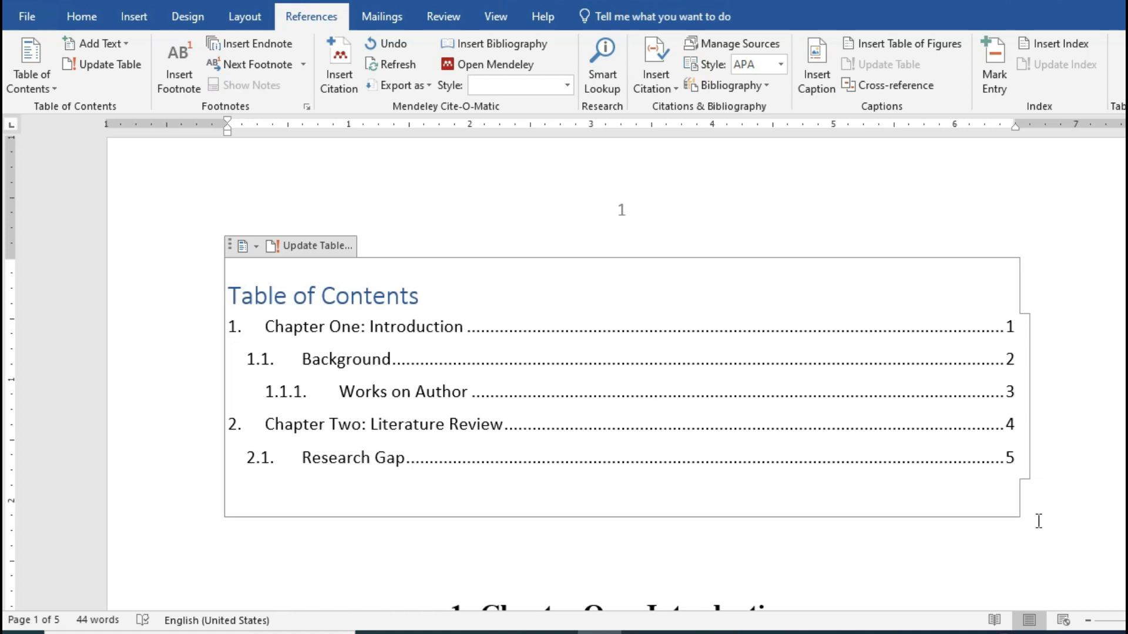
click(920, 544)
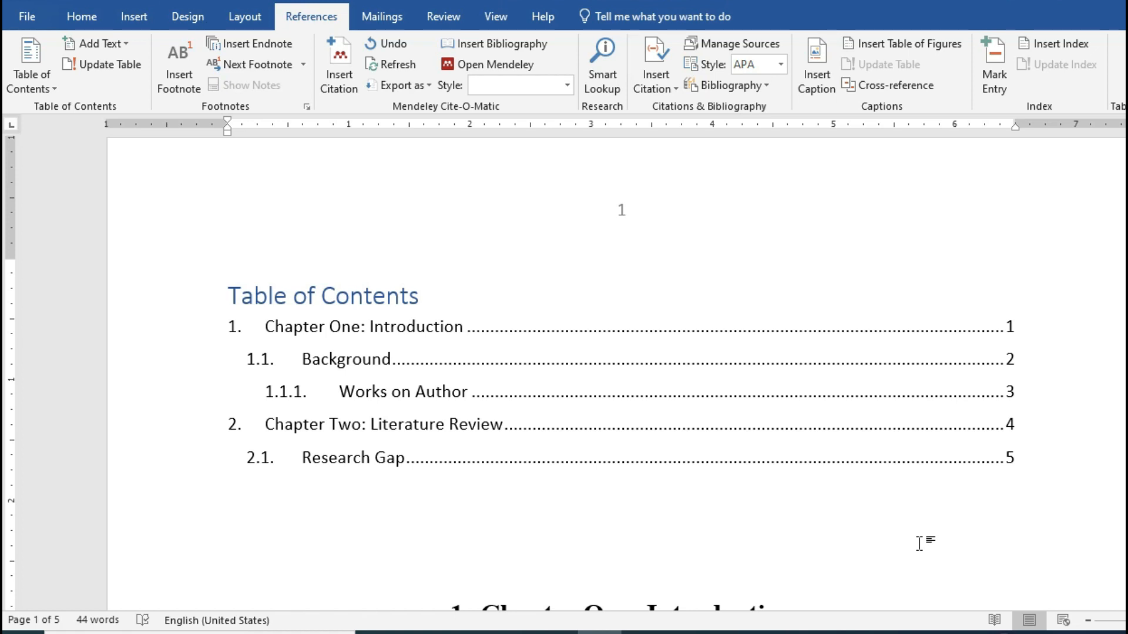